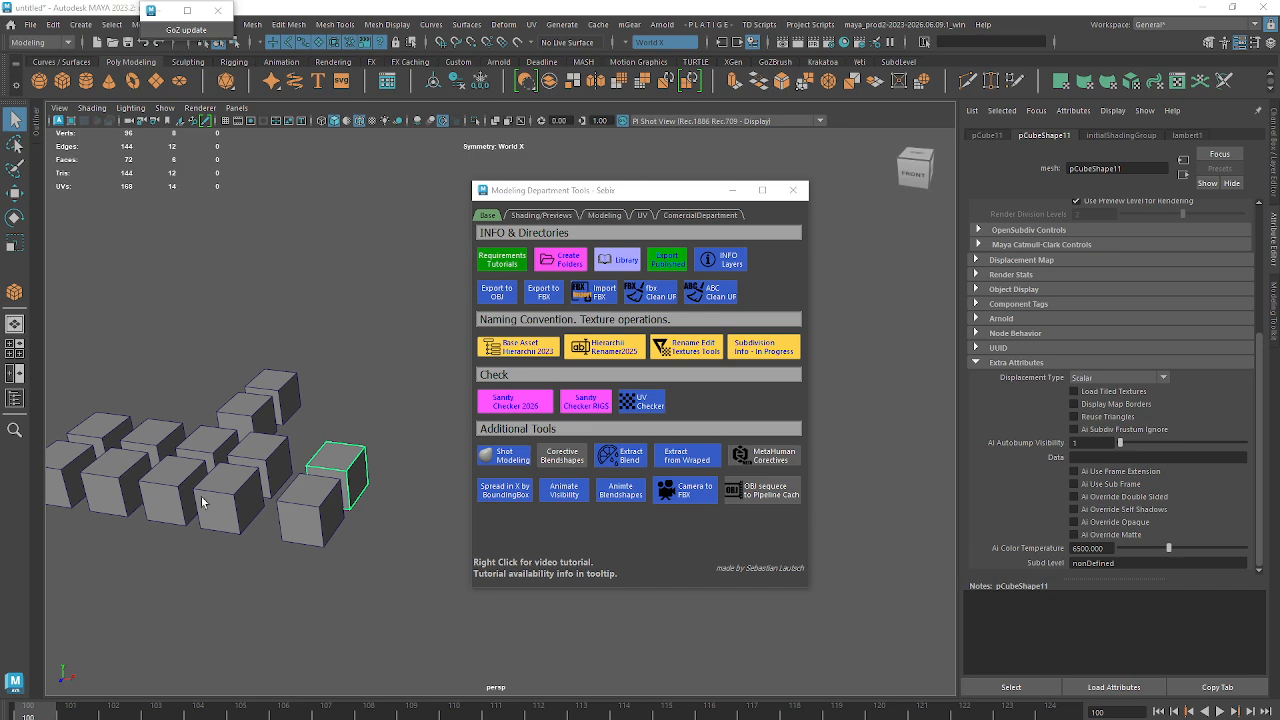
Step: Select the pCube10 cube and examine its Arnold Subdivision, Displacement and Autobump attributes alongside its Subd Level
{"action": "left_click", "coordinate": [205, 503]}
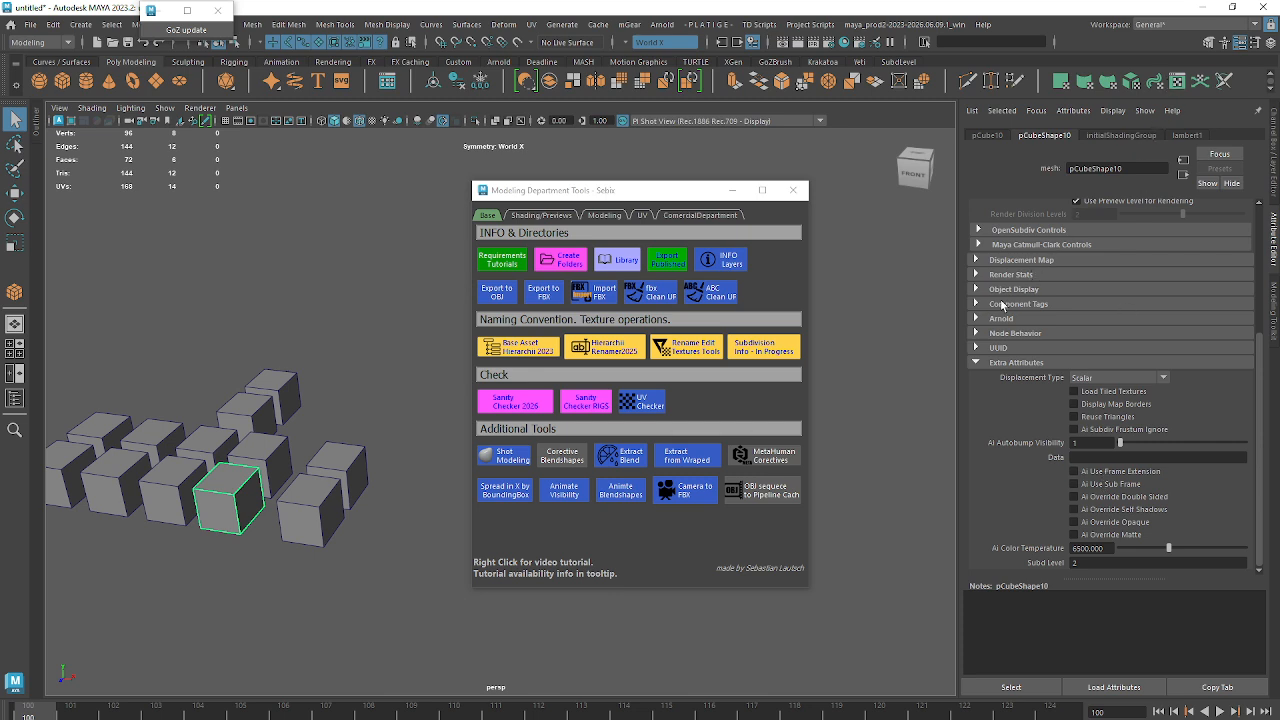
{"action": "left_click", "coordinate": [987, 317]}
{"action": "scroll", "coordinate": [989, 316], "scroll_direction": "down", "scroll_amount": 5}
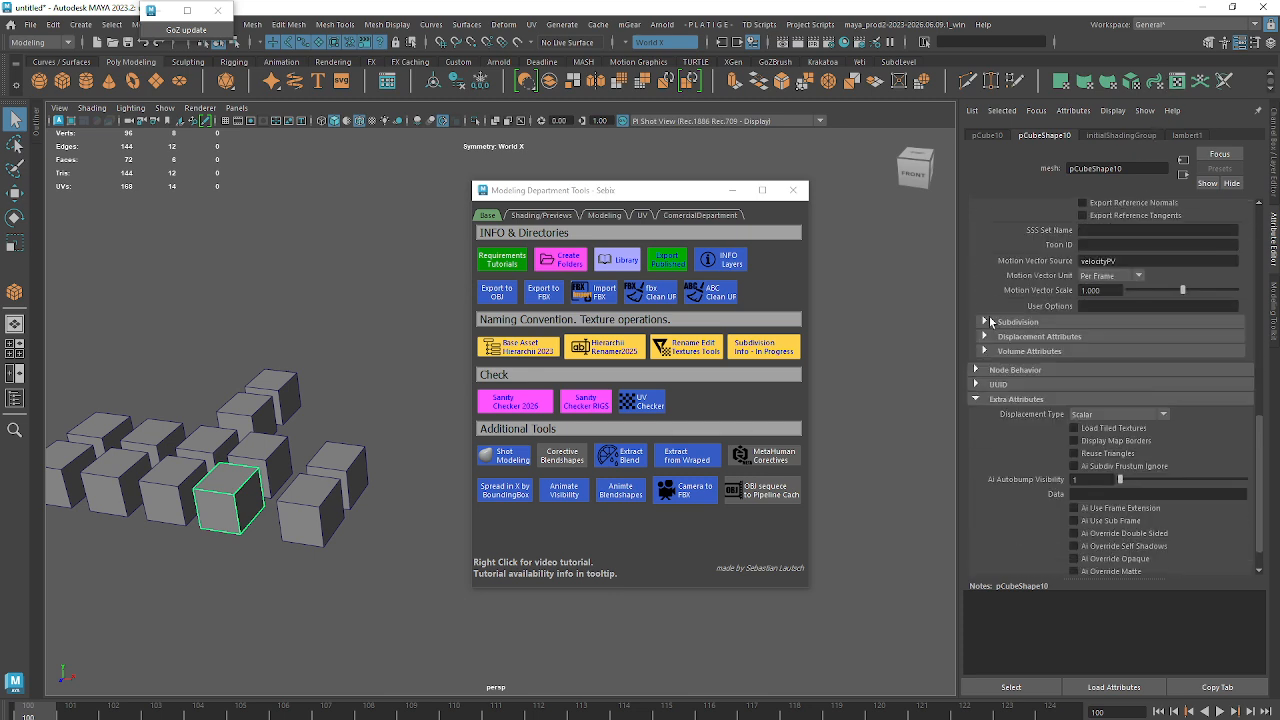
{"action": "left_click", "coordinate": [998, 324]}
{"action": "scroll", "coordinate": [1000, 330], "scroll_direction": "down", "scroll_amount": 2}
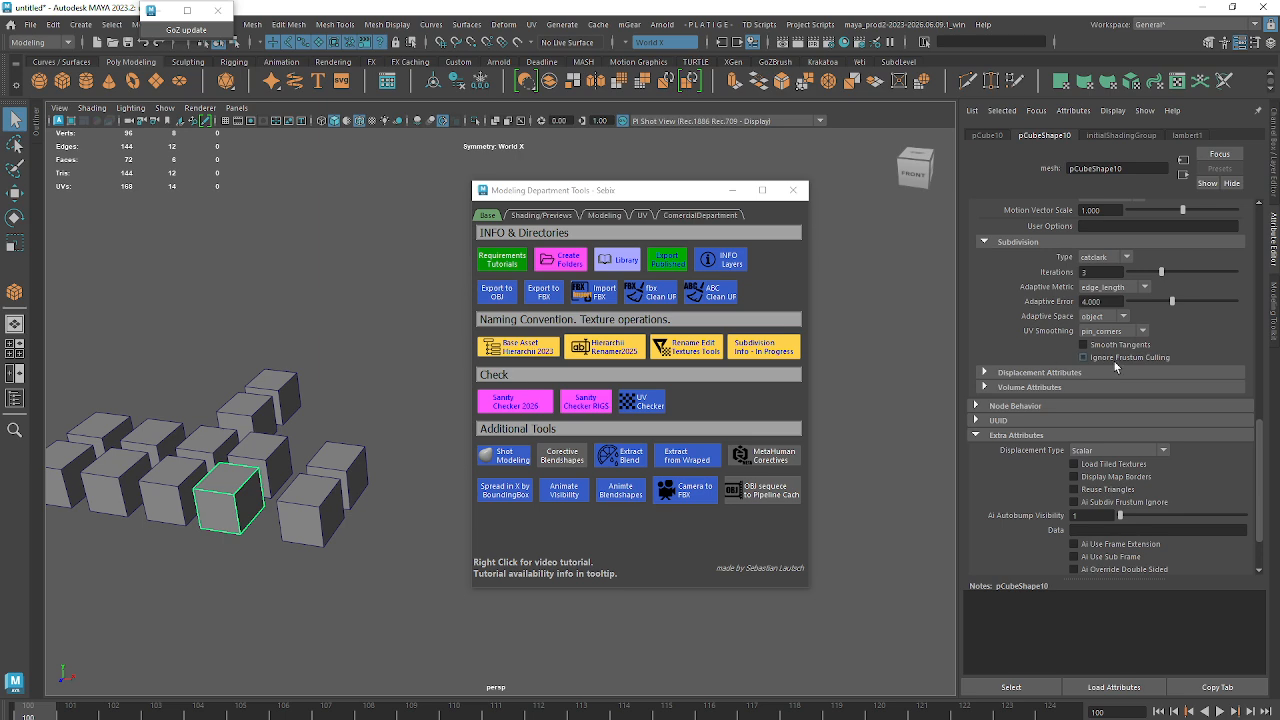
{"action": "left_click", "coordinate": [996, 374]}
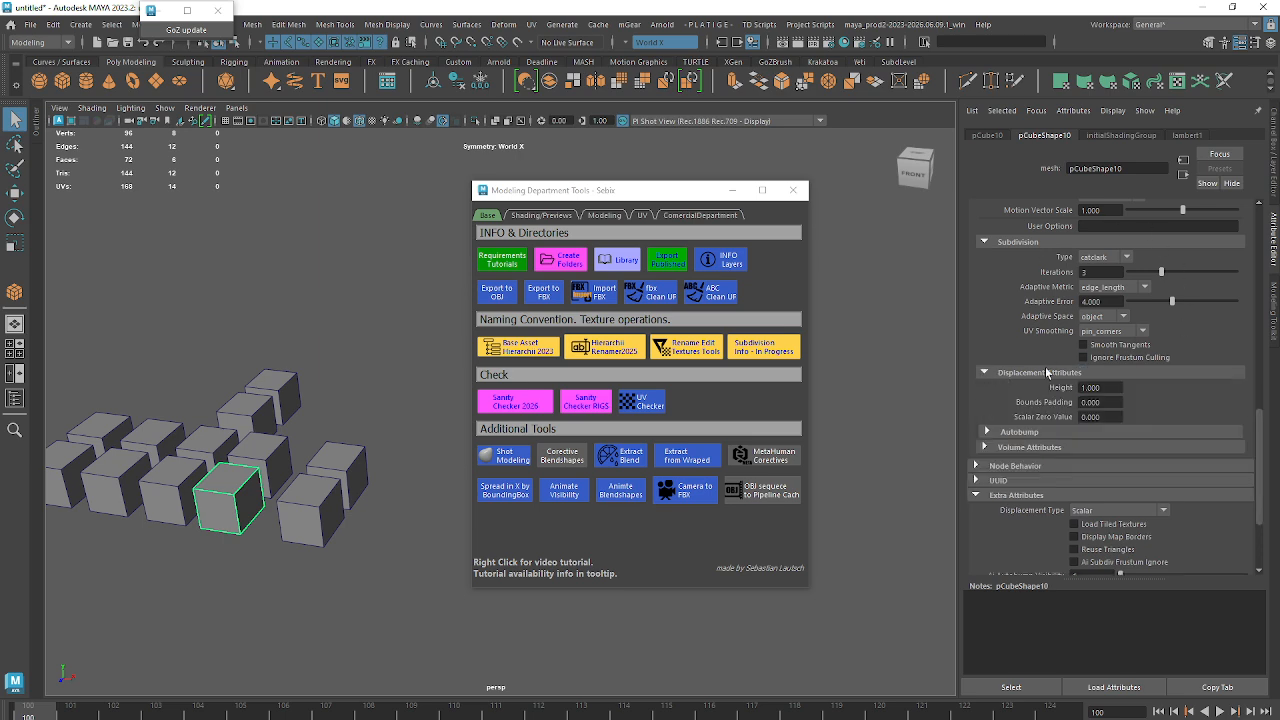
{"action": "left_click", "coordinate": [1046, 433]}
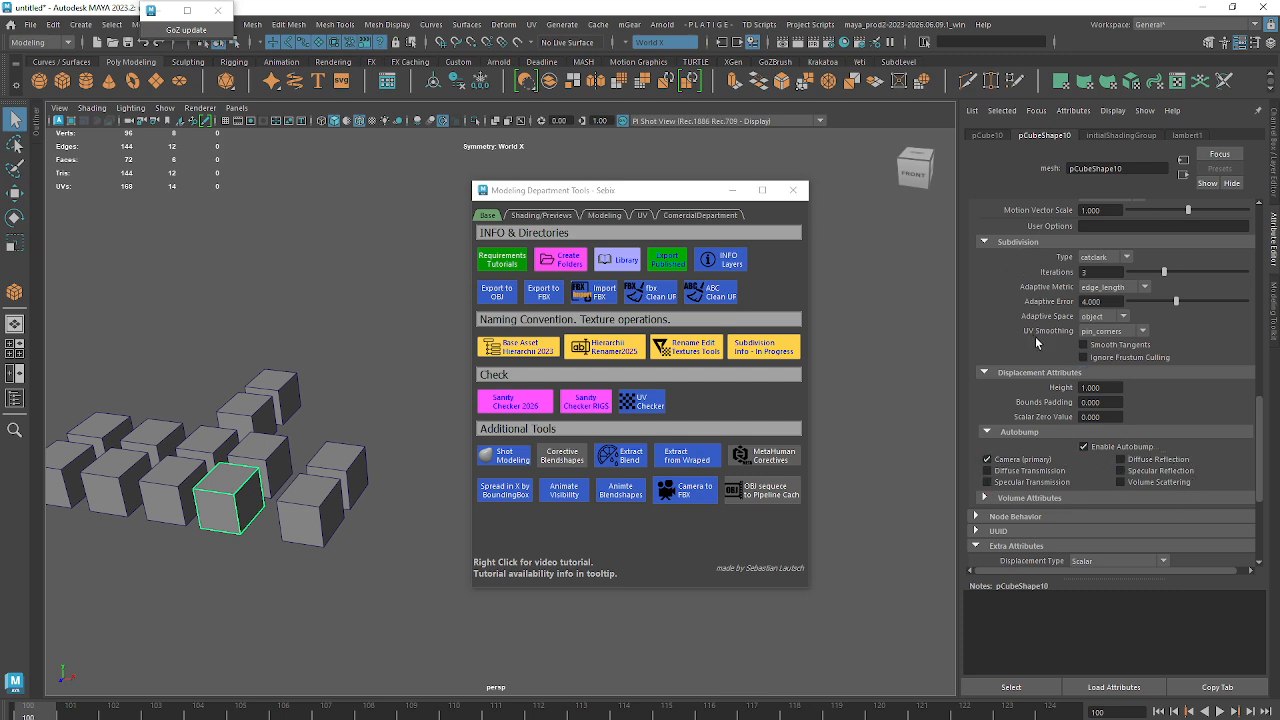
Step: Bring the Subdivision Info window into view and examine the meshes in its noSubdivision group
{"action": "left_click_drag", "start_coordinate": [1279, 111], "coordinate": [838, 114]}
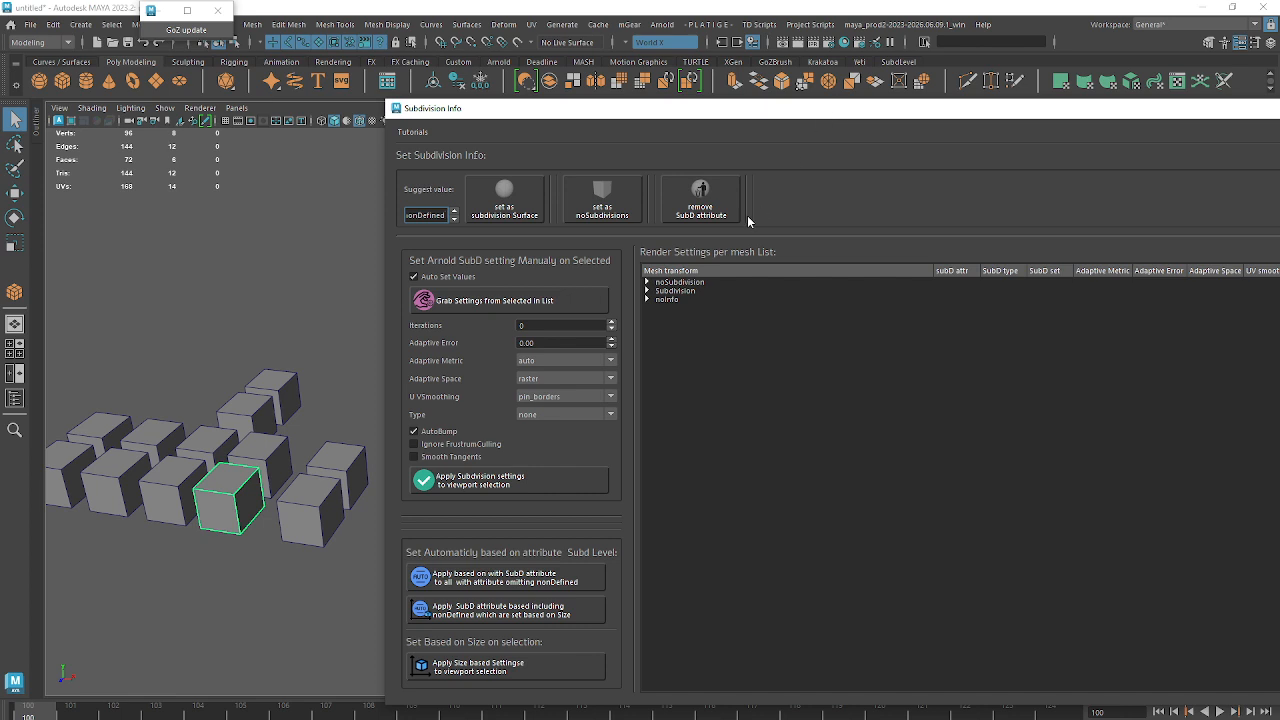
{"action": "left_click", "coordinate": [647, 283]}
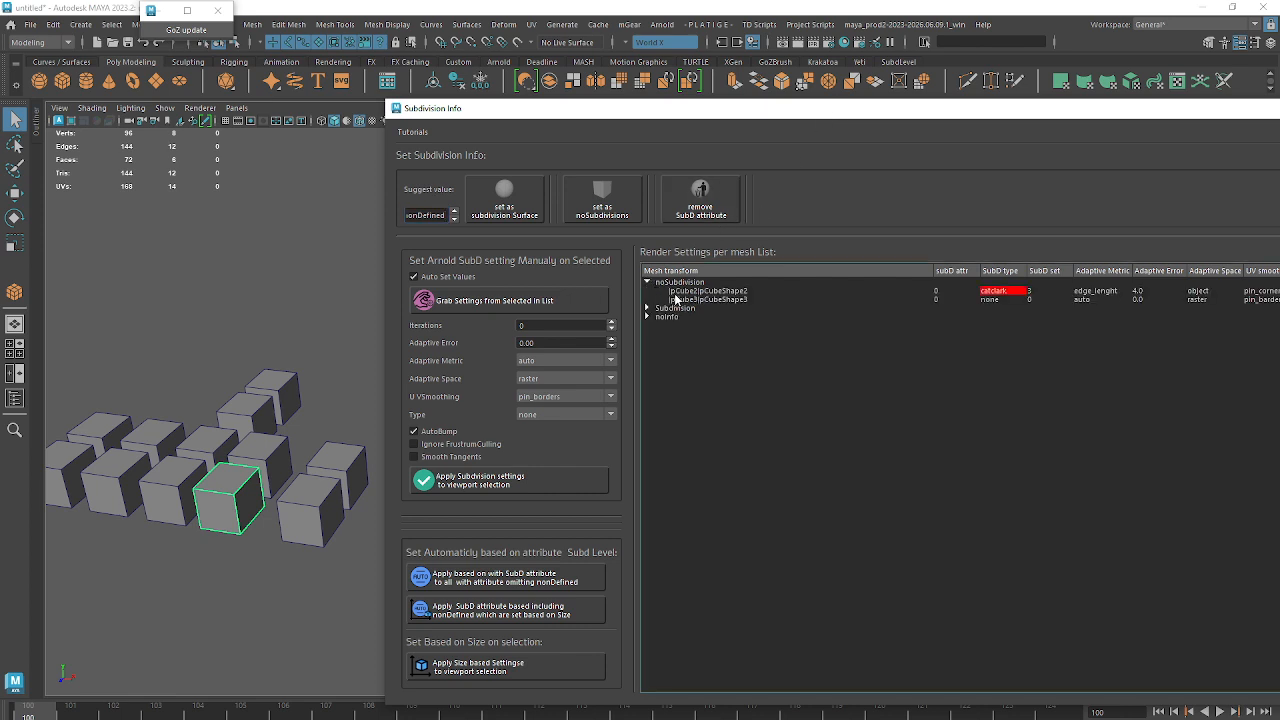
{"action": "left_click_drag", "start_coordinate": [688, 291], "coordinate": [690, 302]}
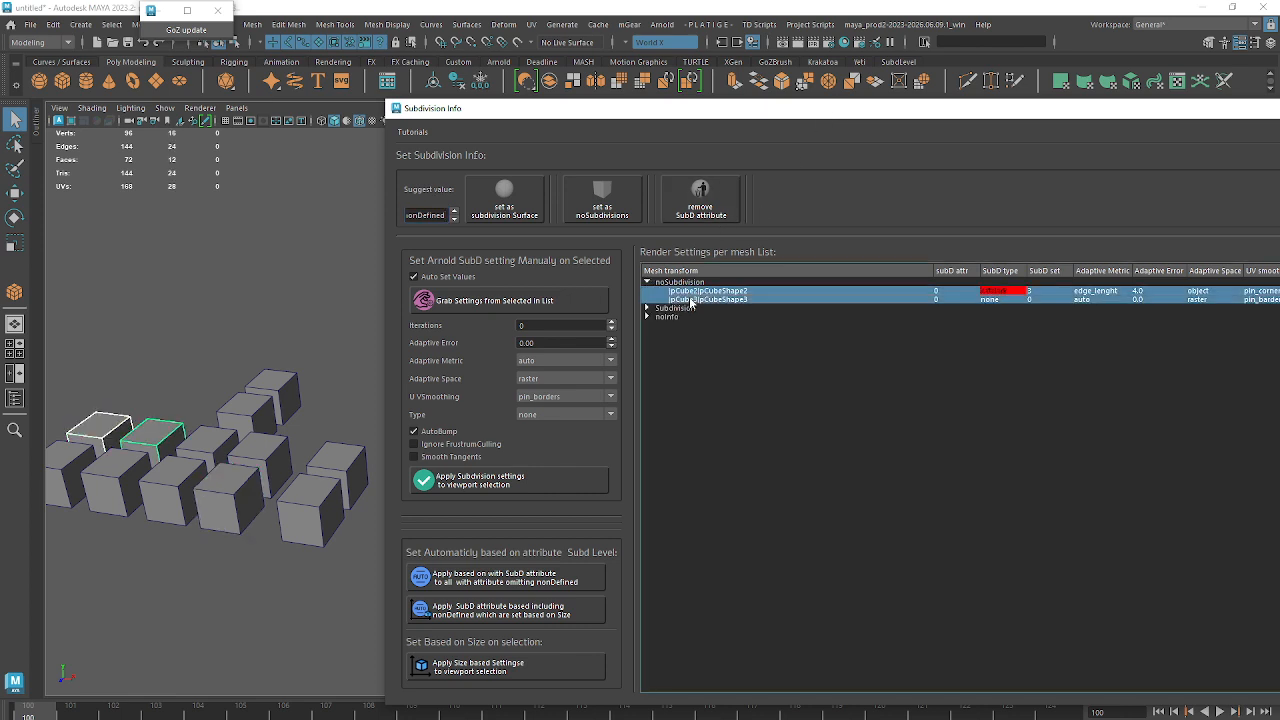
{"action": "left_click", "coordinate": [676, 284]}
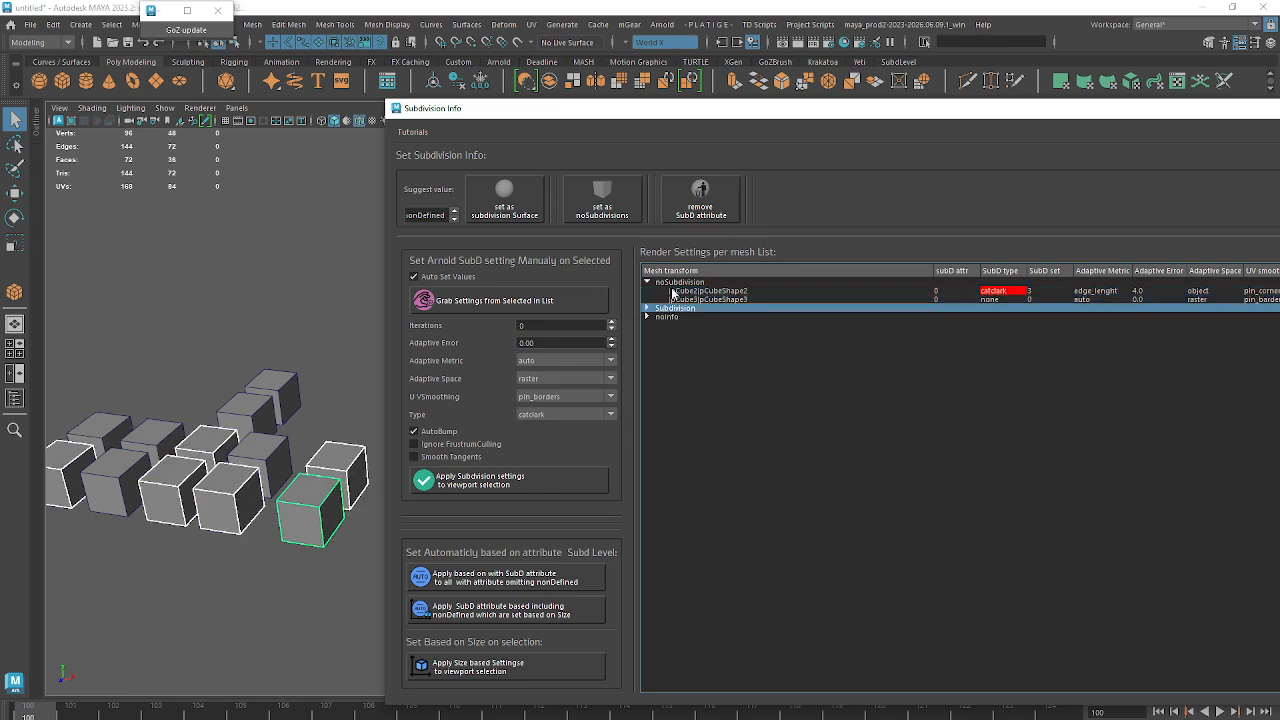
{"action": "left_click", "coordinate": [676, 308]}
{"action": "left_click", "coordinate": [678, 299]}
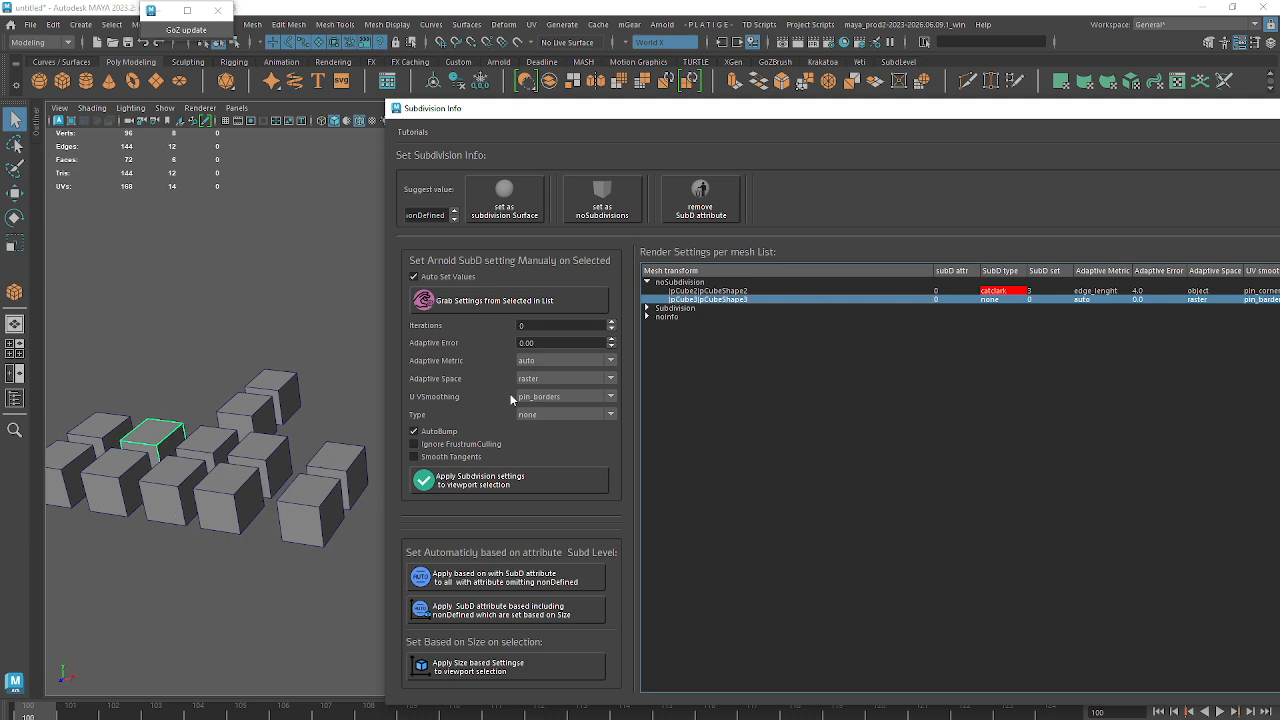
Step: Expand the Subdivision group and compare the auto-set values of its subgroups with those of pCube2 and pCube3
{"action": "left_click", "coordinate": [648, 308]}
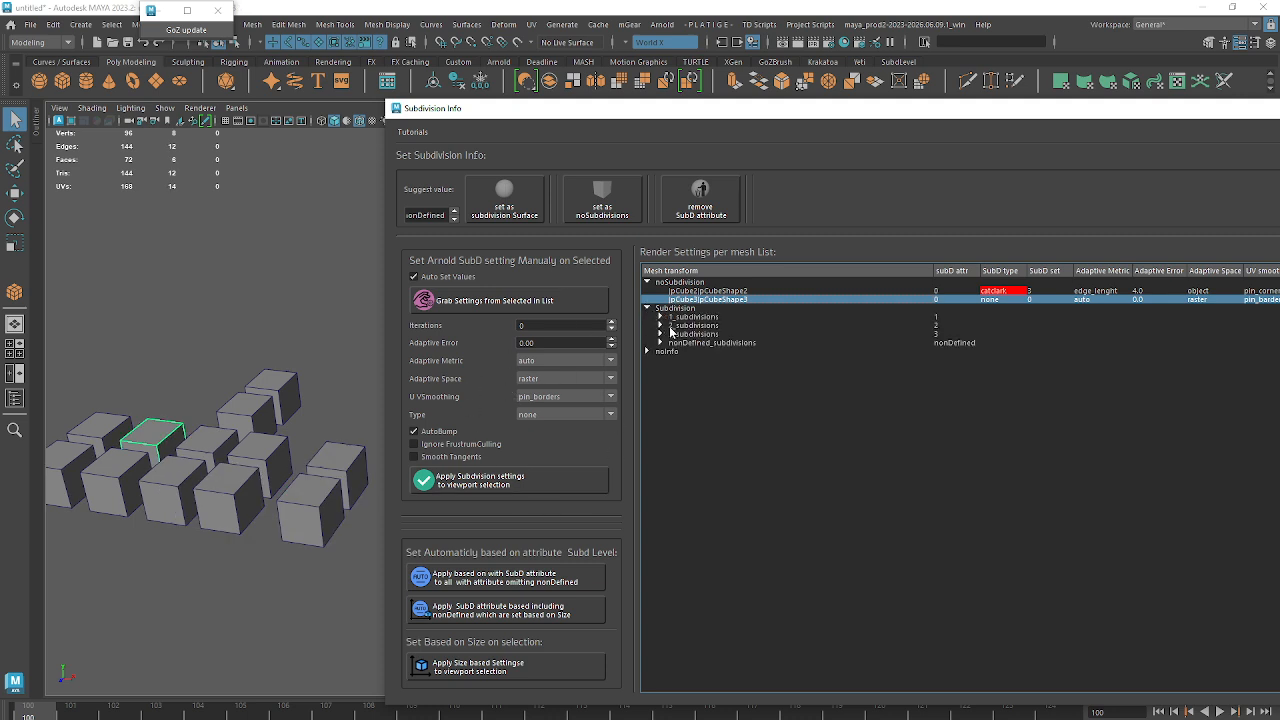
{"action": "left_click", "coordinate": [689, 326]}
{"action": "left_click", "coordinate": [690, 334]}
{"action": "left_click", "coordinate": [679, 317]}
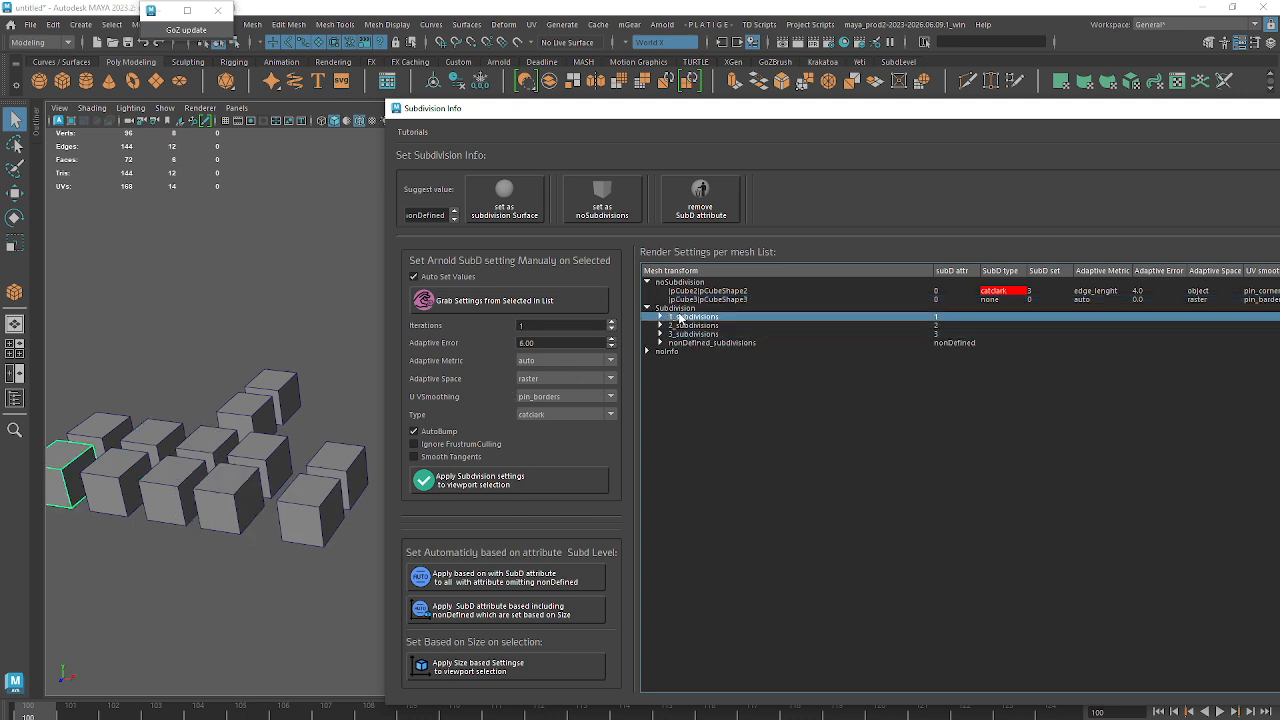
{"action": "left_click", "coordinate": [689, 334]}
{"action": "left_click", "coordinate": [688, 299]}
{"action": "left_click", "coordinate": [690, 290]}
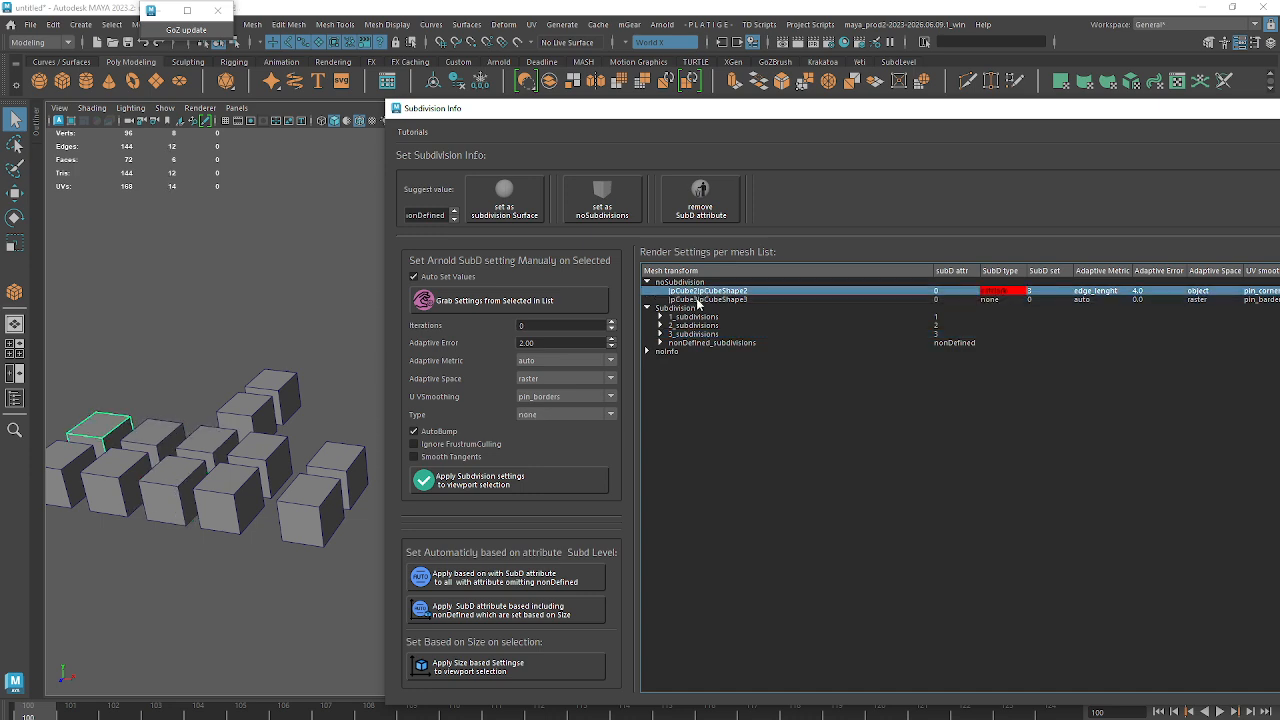
{"action": "left_click", "coordinate": [690, 299]}
Step: Check in the viewport which cubes belong to the noSubdivision and Subdivision groups, ending with noSubdivision selected
{"action": "left_click", "coordinate": [677, 310]}
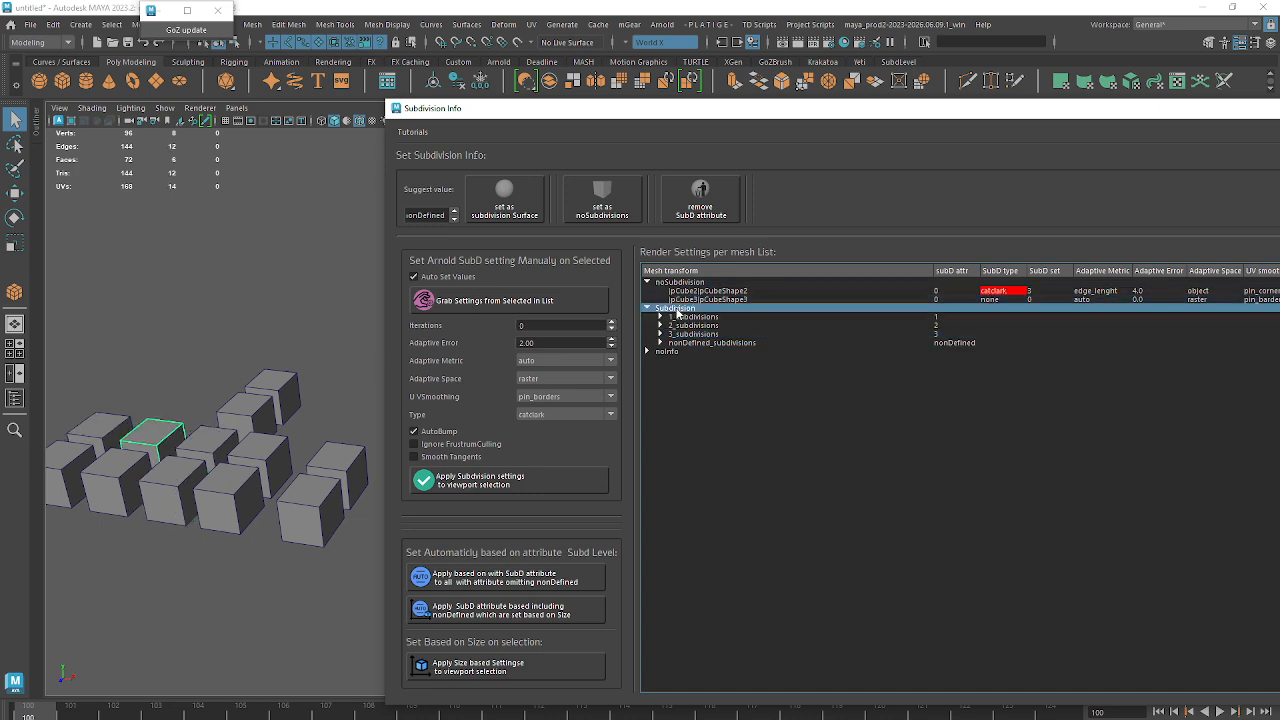
{"action": "left_click", "coordinate": [684, 283]}
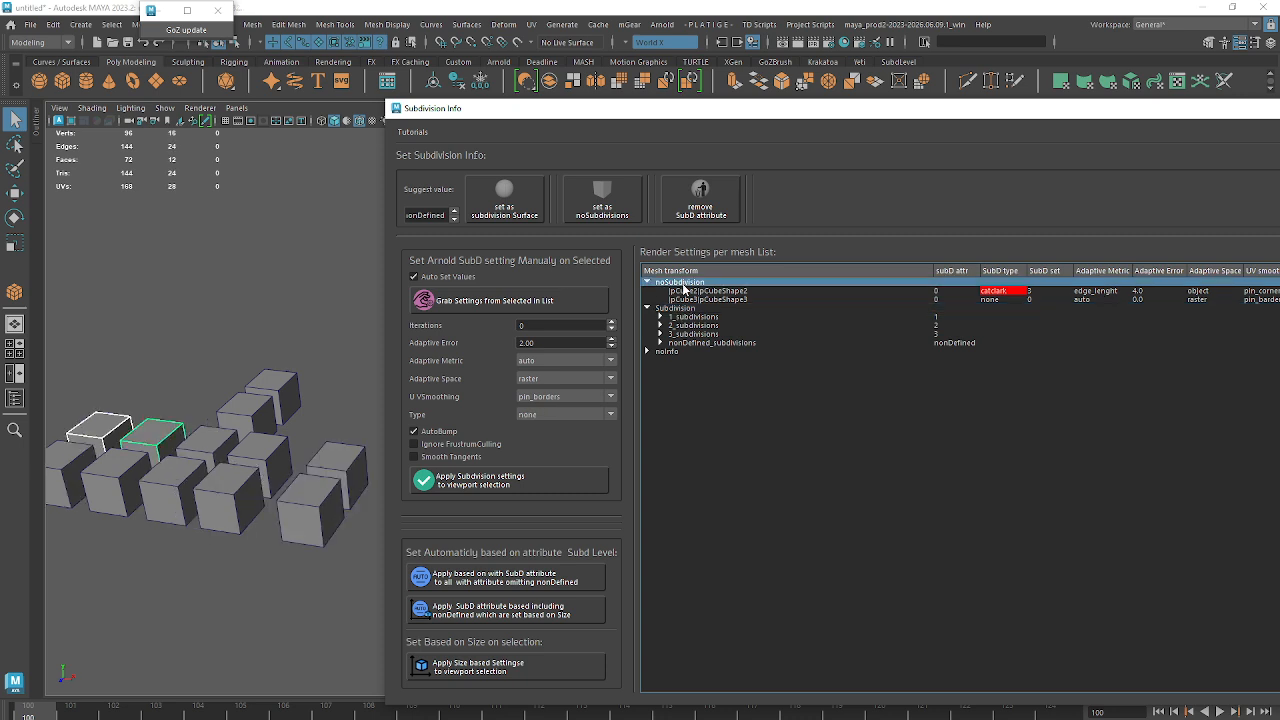
{"action": "left_click", "coordinate": [684, 308]}
{"action": "left_click", "coordinate": [688, 291]}
{"action": "left_click", "coordinate": [684, 308]}
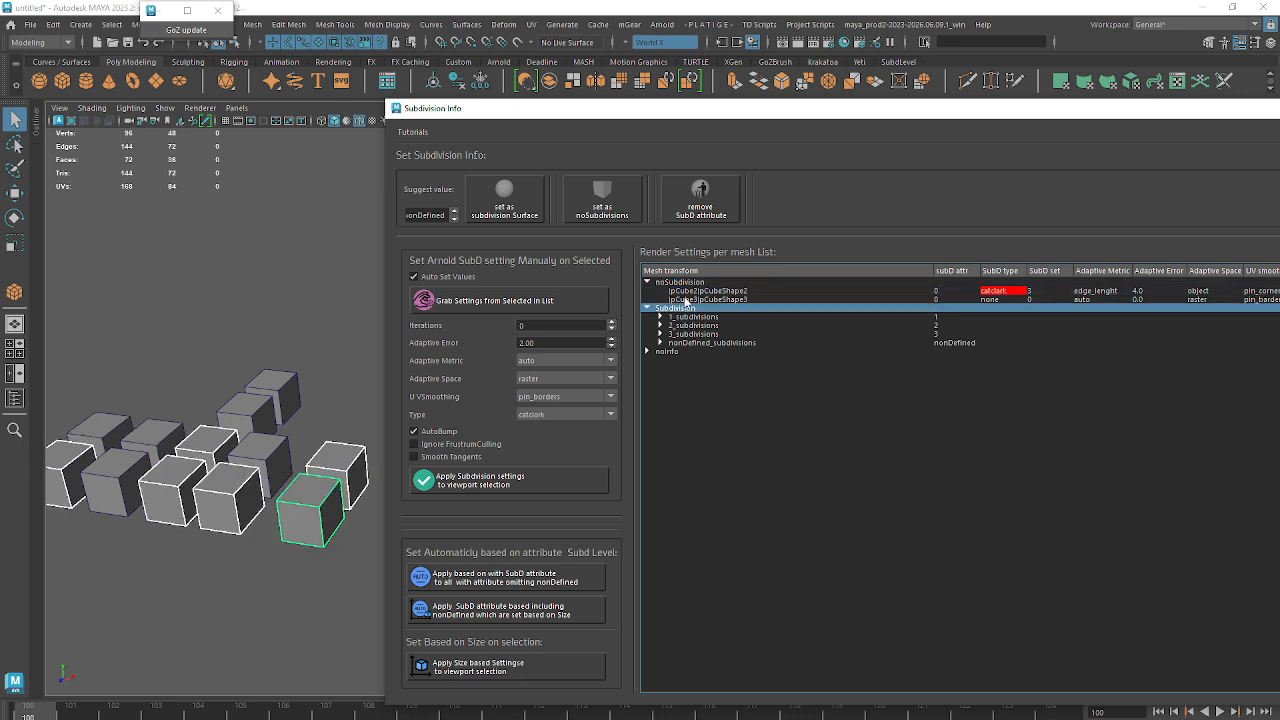
{"action": "left_click", "coordinate": [688, 291]}
{"action": "left_click", "coordinate": [686, 309]}
{"action": "left_click", "coordinate": [686, 289]}
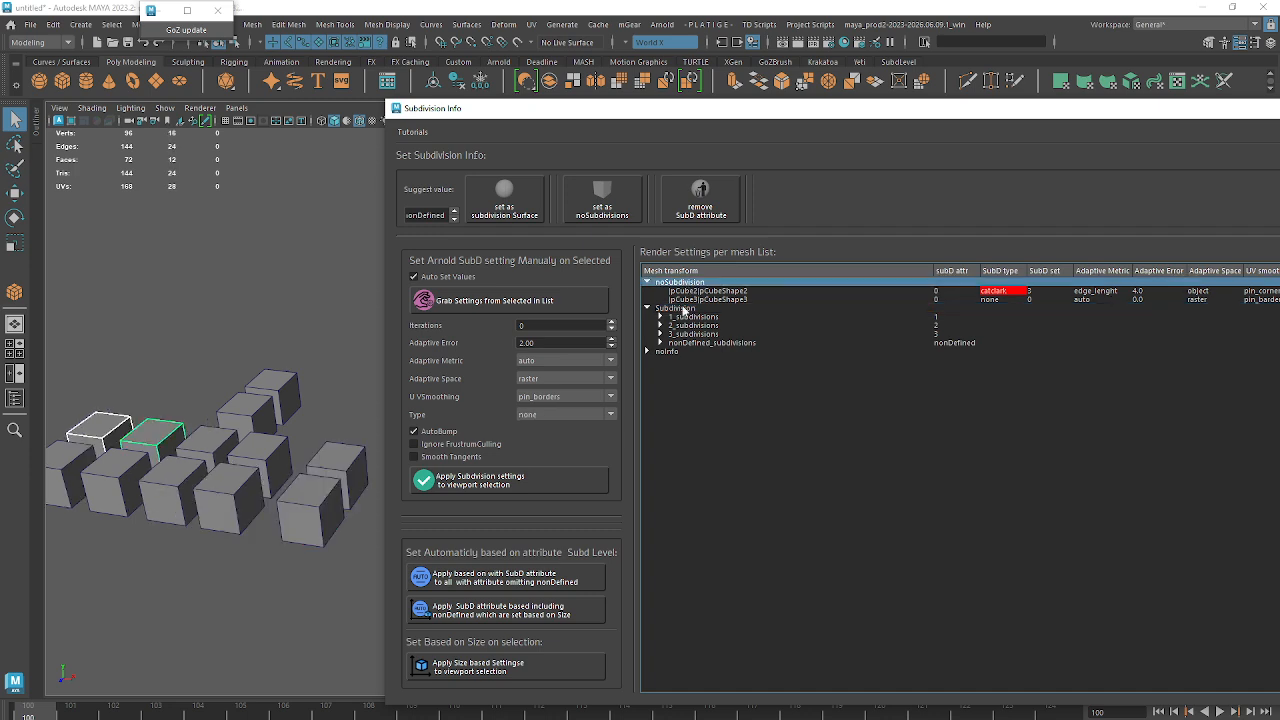
{"action": "left_click", "coordinate": [684, 308]}
{"action": "left_click", "coordinate": [681, 283]}
{"action": "left_click_drag", "start_coordinate": [97, 447], "coordinate": [337, 383], "text": "alt"}
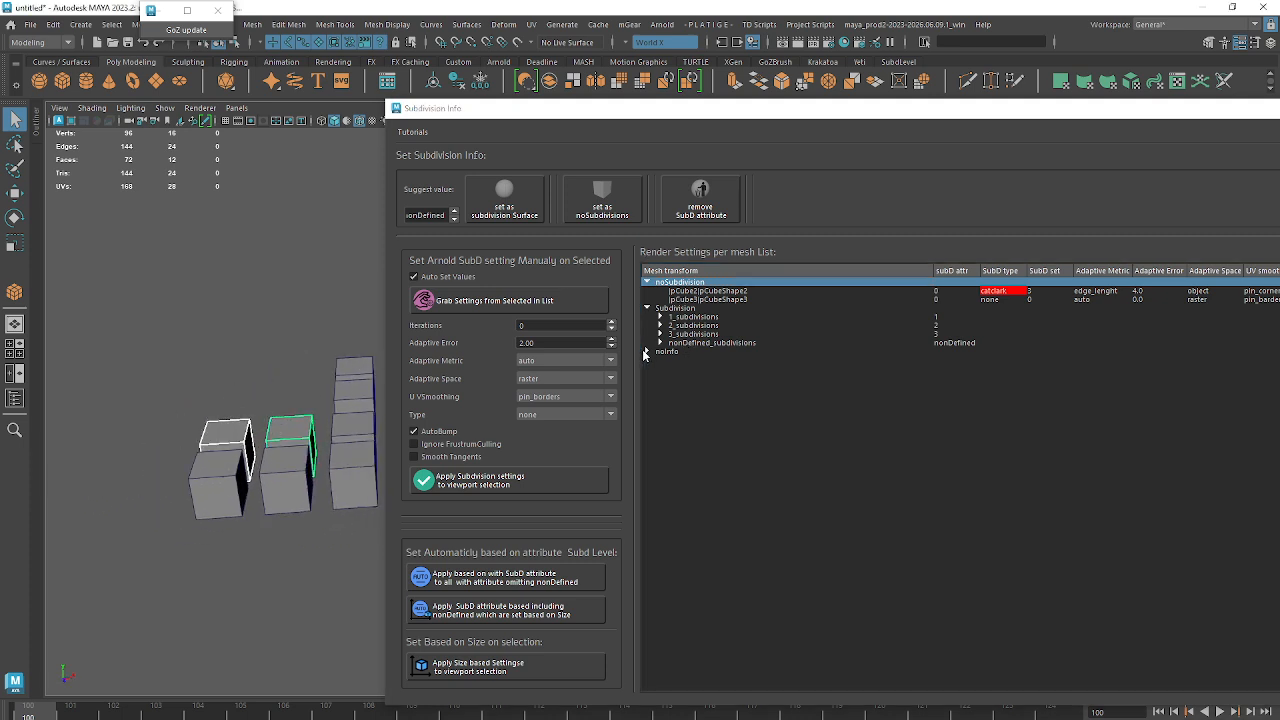
Step: Expand the noInfo group and mark its pCube4 mesh as noSubdivisions
{"action": "left_click", "coordinate": [646, 352]}
{"action": "left_click", "coordinate": [686, 361]}
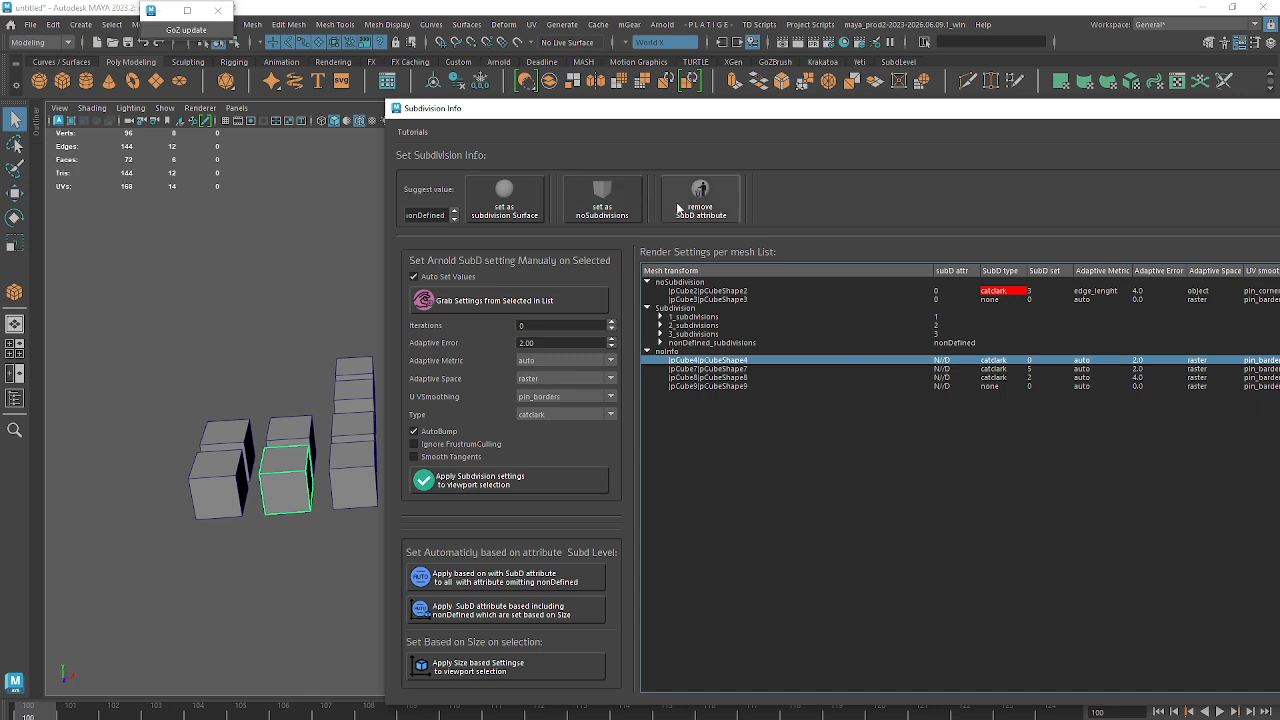
{"action": "left_click", "coordinate": [628, 213]}
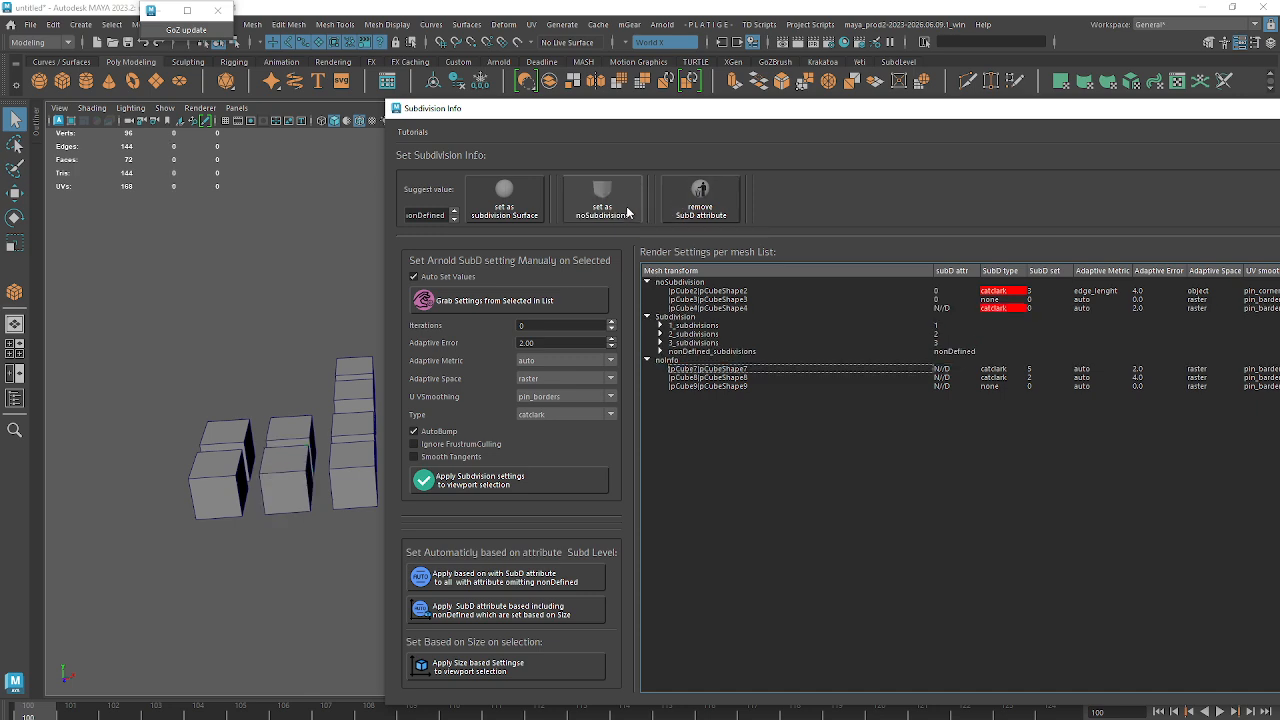
Step: Apply subdivision settings with 0 iterations, adaptive error 2.00 and type none to pCube2 and pCube3
{"action": "left_click_drag", "start_coordinate": [684, 291], "coordinate": [686, 302]}
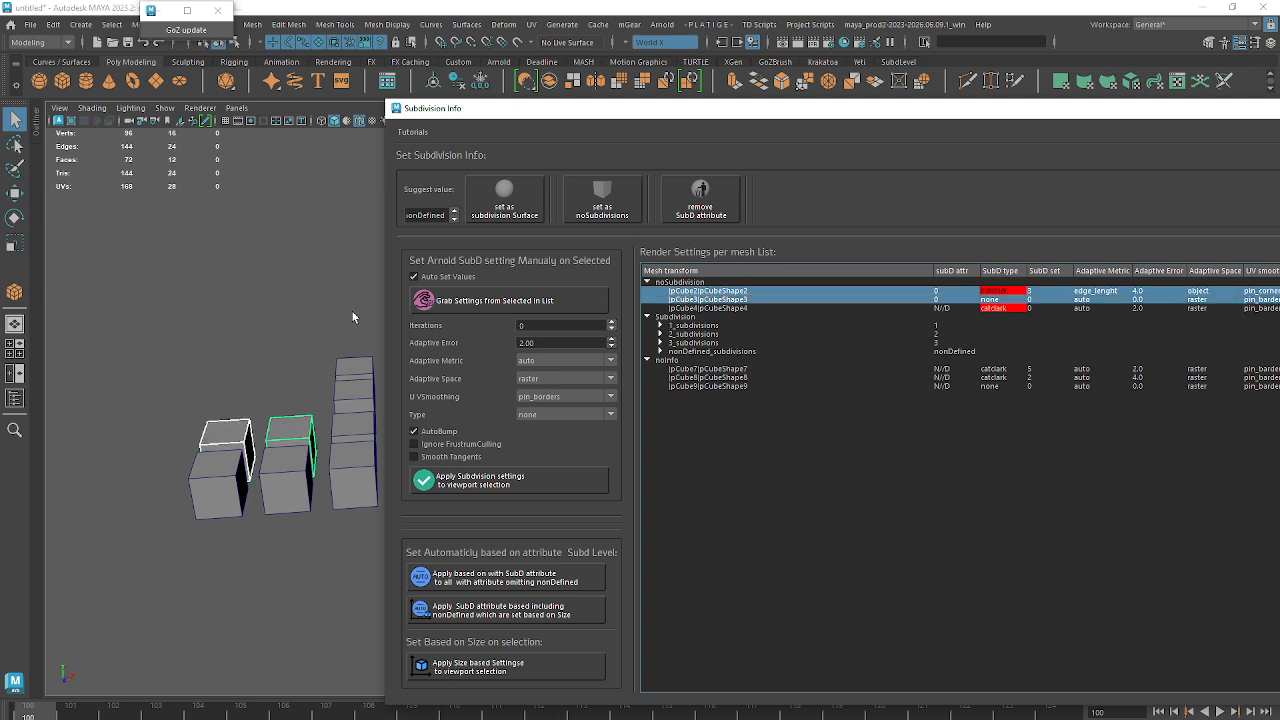
{"action": "left_click_drag", "start_coordinate": [352, 317], "coordinate": [280, 305], "text": "alt"}
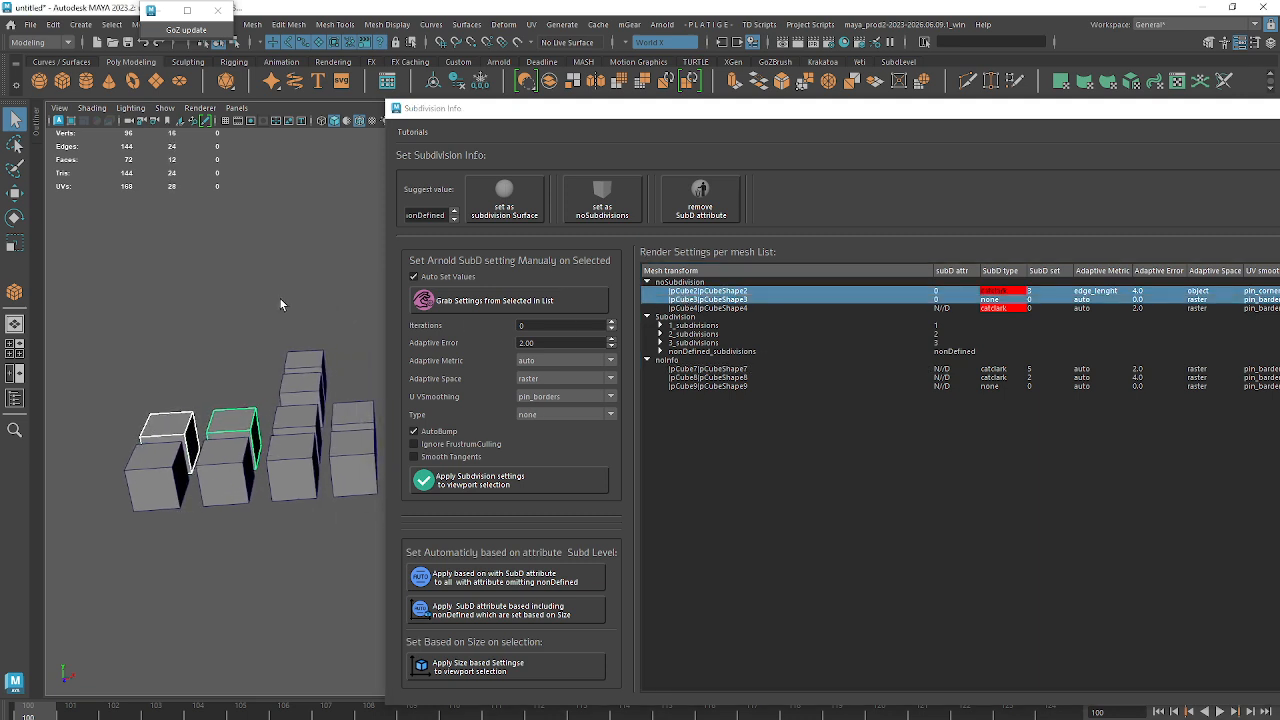
{"action": "left_click", "coordinate": [497, 487]}
Step: Apply subdivision settings with 0 iterations, adaptive error 4.00 and type none to the whole noSubdivision group
{"action": "left_click", "coordinate": [991, 351]}
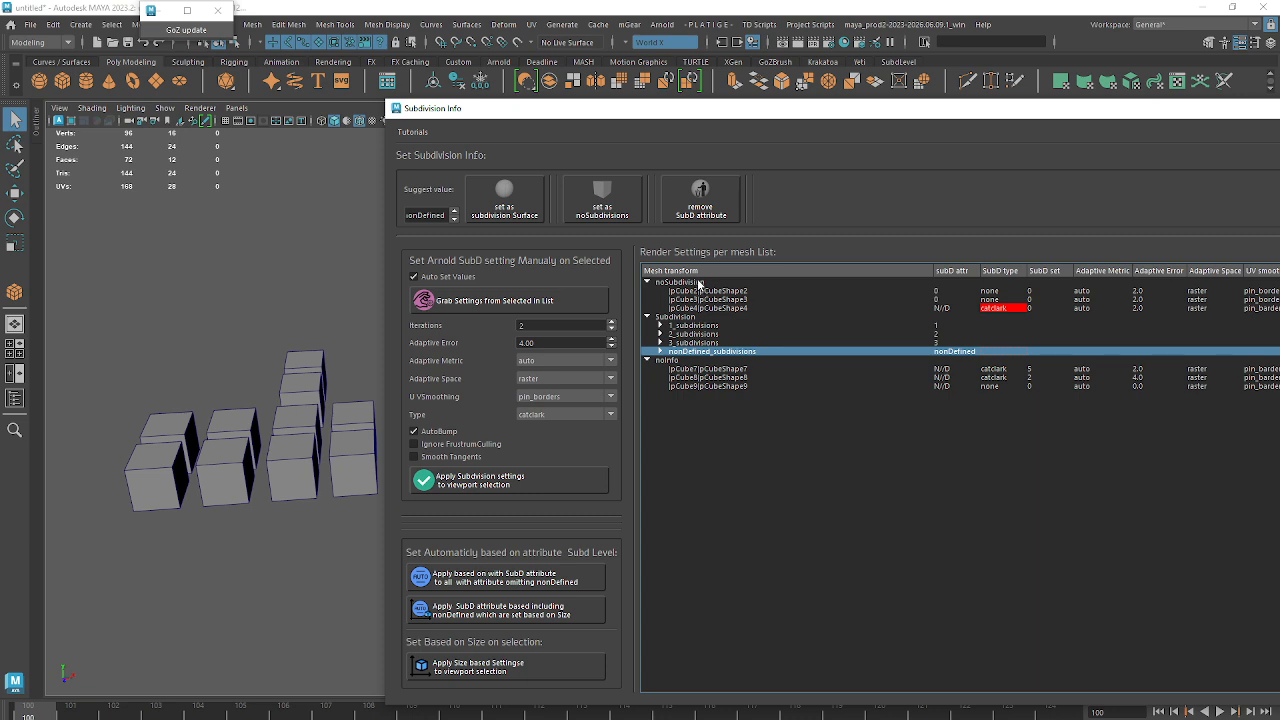
{"action": "left_click", "coordinate": [699, 283]}
{"action": "left_click", "coordinate": [486, 485]}
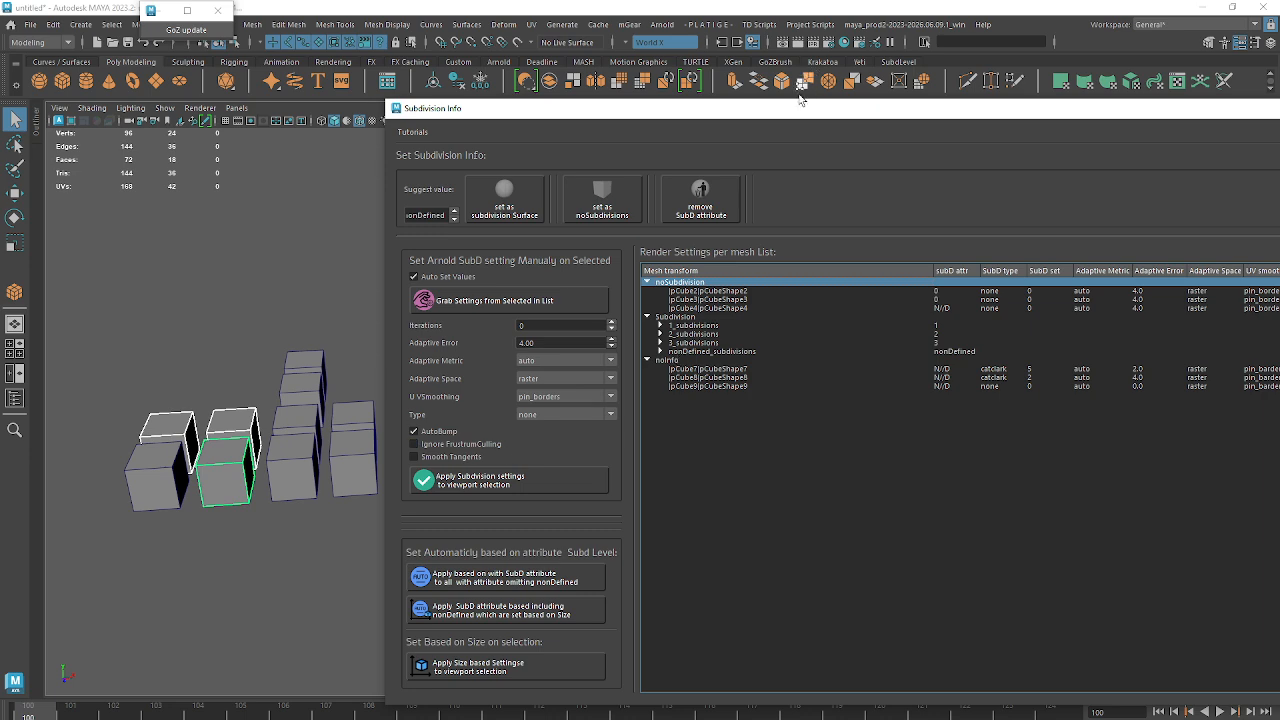
Step: Expand the 1_, 2_ and 3_subdivisions groups and examine how pCube10's render settings compare with its subD attribute
{"action": "left_click_drag", "start_coordinate": [796, 108], "coordinate": [786, 84]}
{"action": "left_click", "coordinate": [686, 302]}
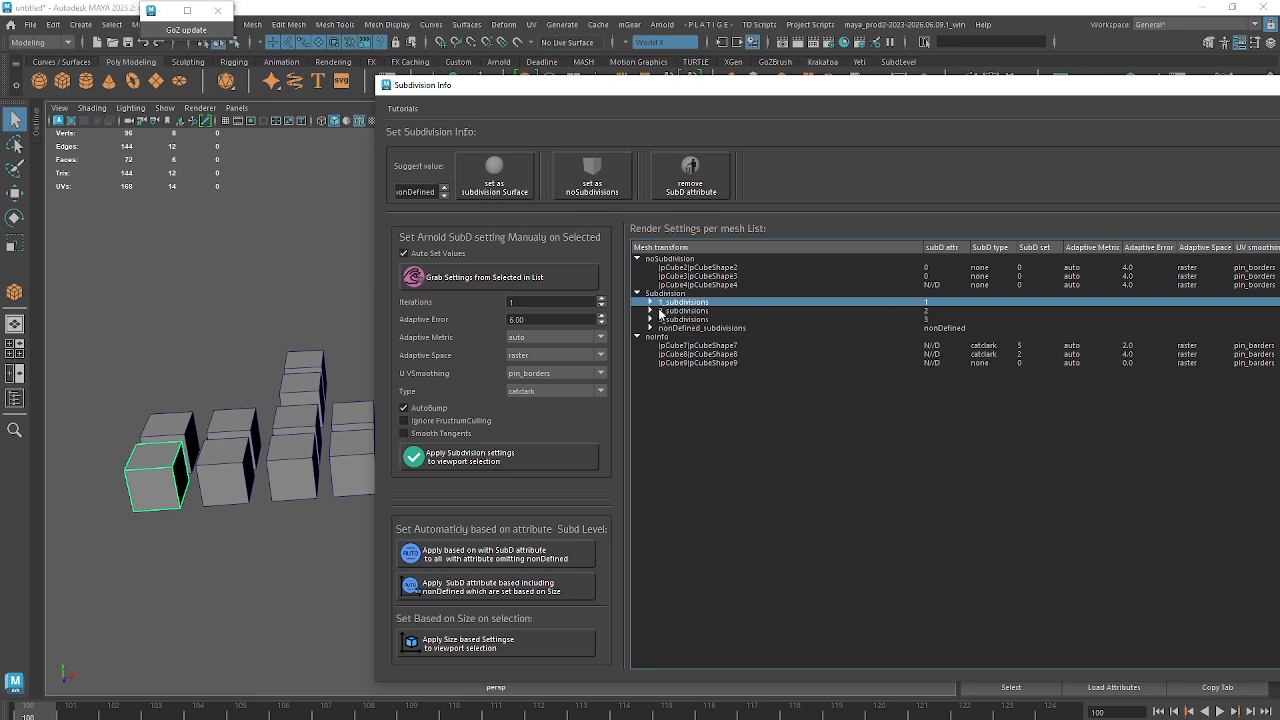
{"action": "left_click", "coordinate": [651, 302]}
{"action": "left_click", "coordinate": [651, 320]}
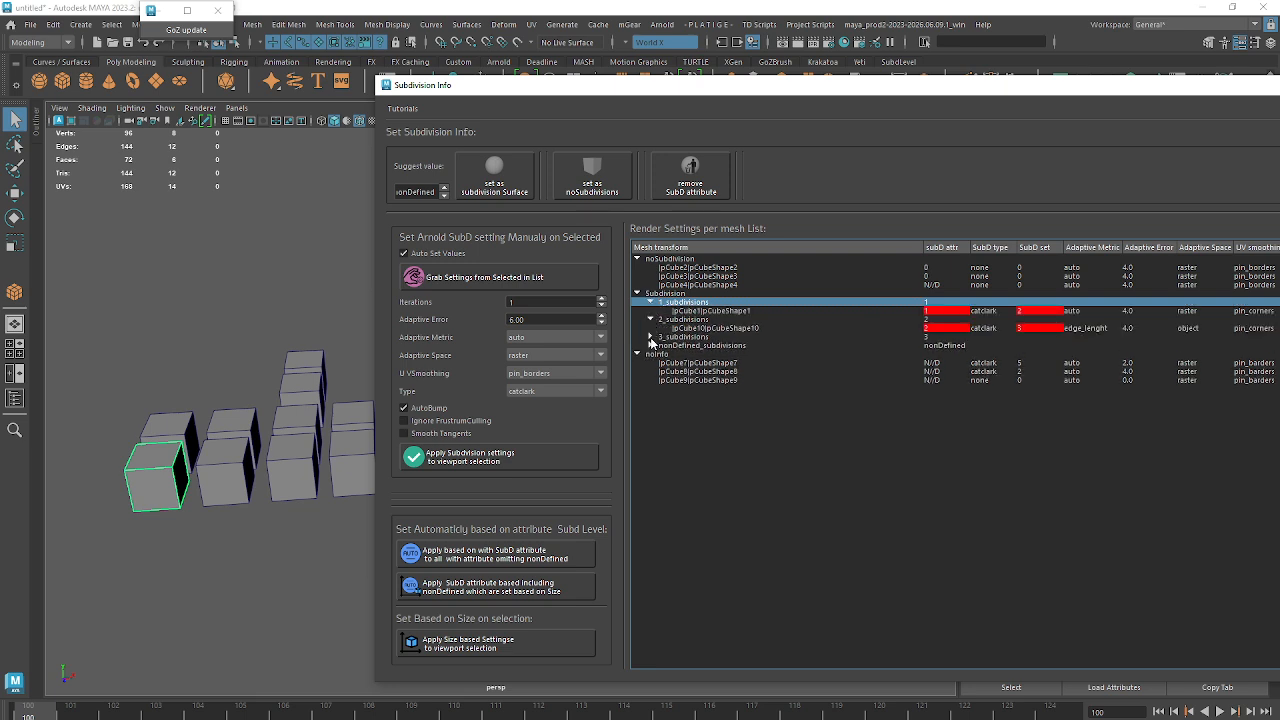
{"action": "left_click", "coordinate": [650, 337]}
{"action": "left_click", "coordinate": [699, 328]}
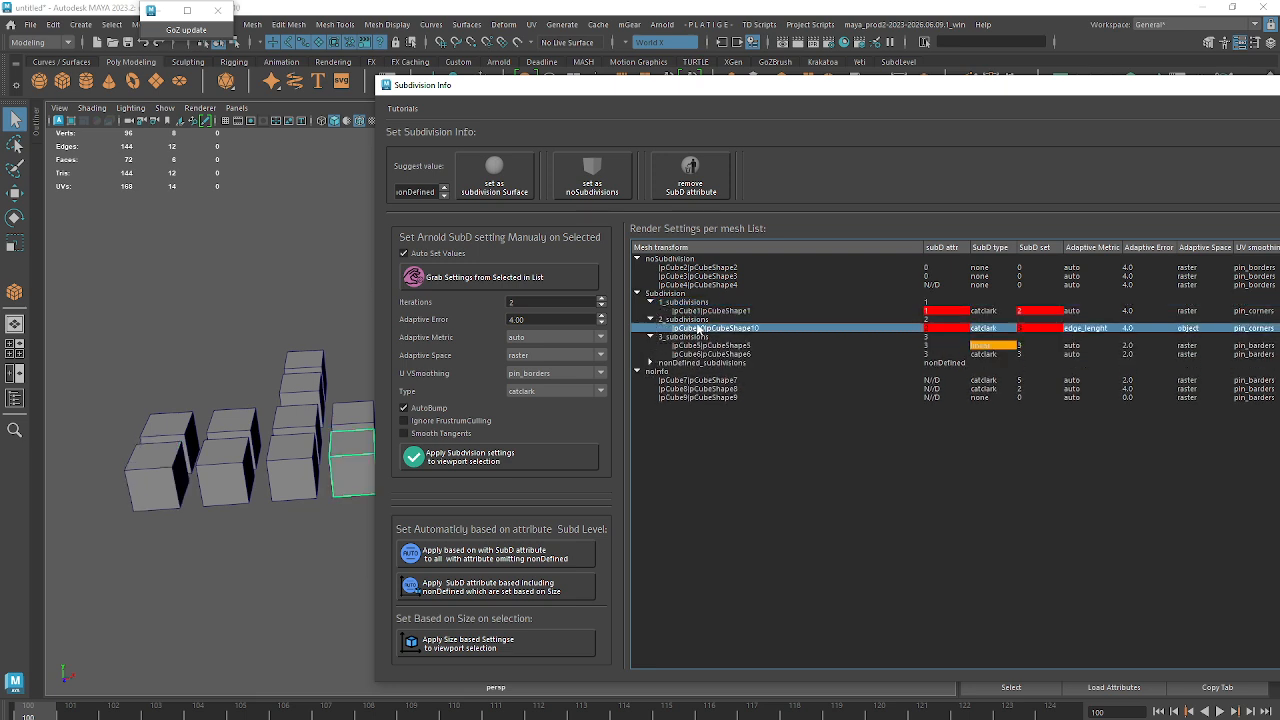
{"action": "left_click", "coordinate": [701, 320]}
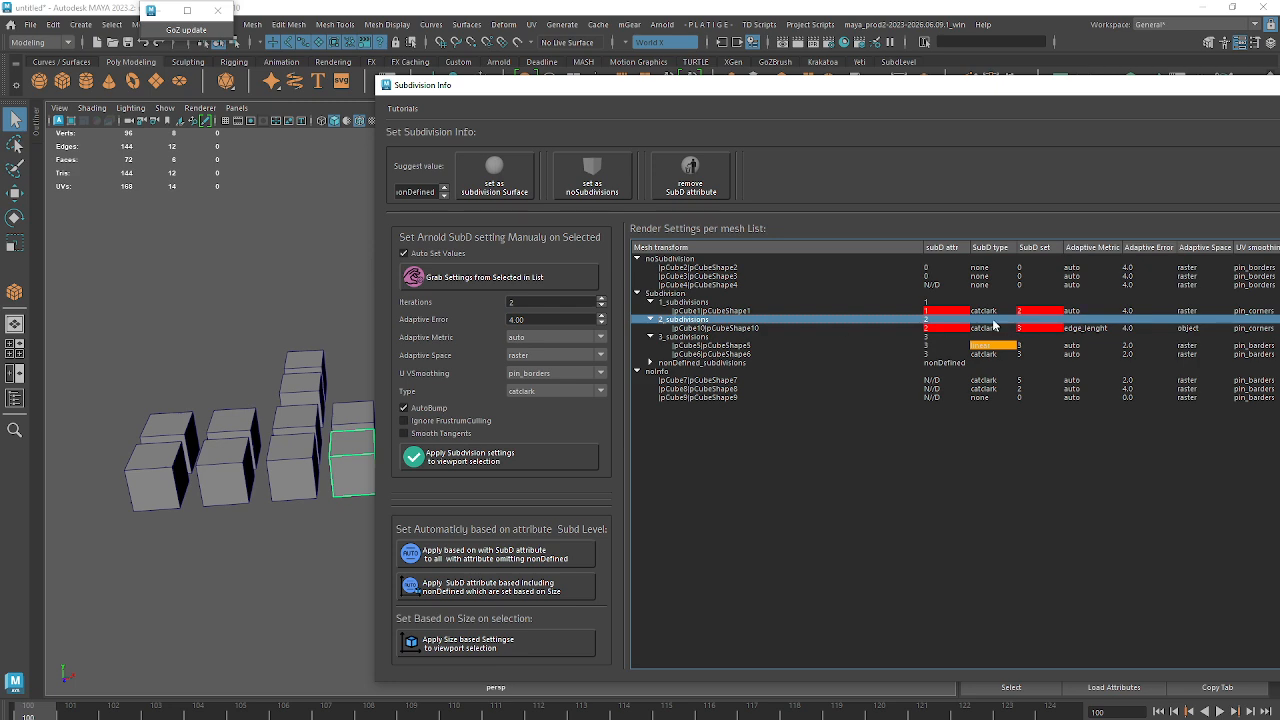
{"action": "left_click", "coordinate": [729, 328]}
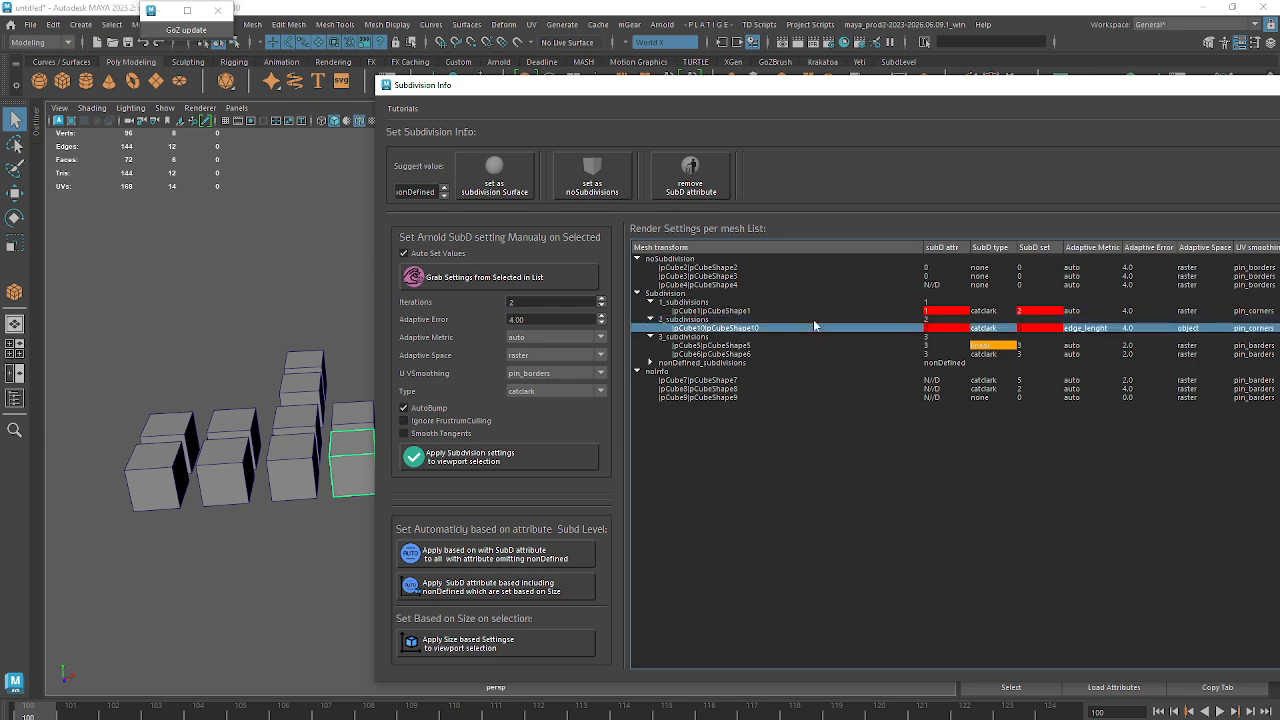
{"action": "left_click", "coordinate": [707, 321]}
{"action": "left_click", "coordinate": [749, 330]}
Step: Apply catclark settings to 1_subdivisions with 1 iteration and adaptive error 6.00, and to 2_subdivisions with 2 iterations and adaptive error 4.00
{"action": "left_click", "coordinate": [690, 303]}
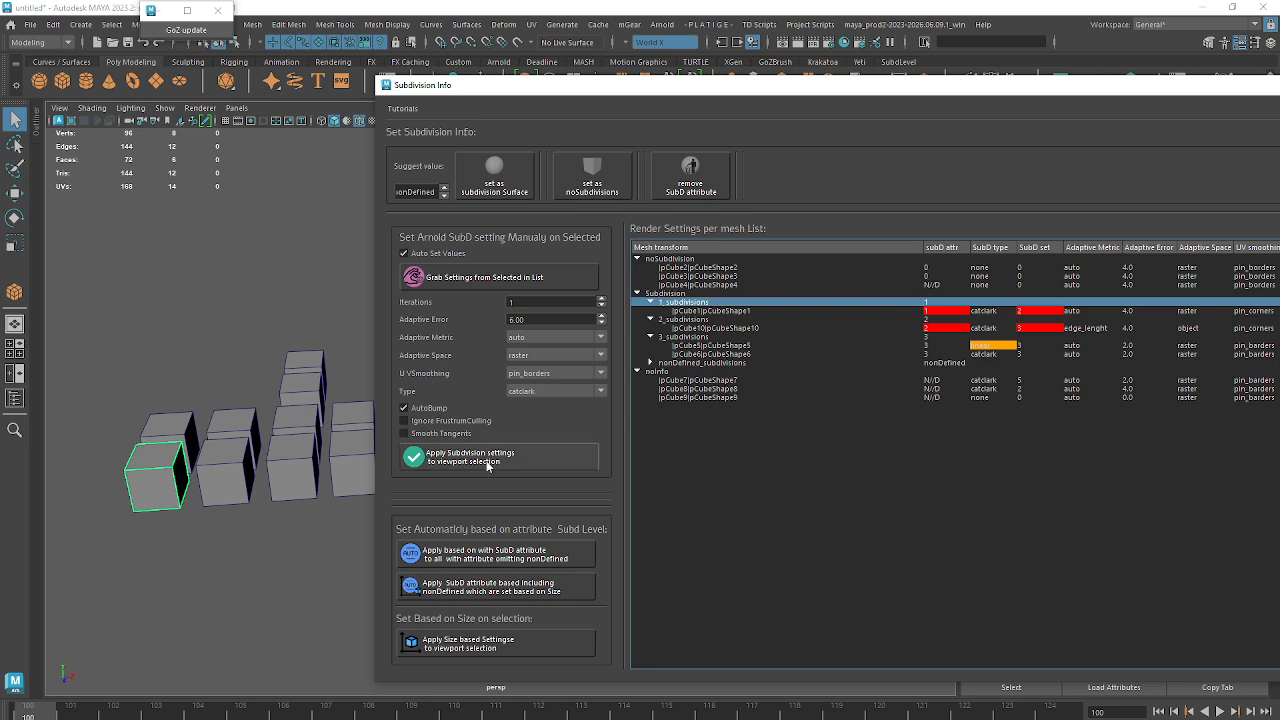
{"action": "left_click", "coordinate": [488, 464]}
{"action": "left_click", "coordinate": [689, 320]}
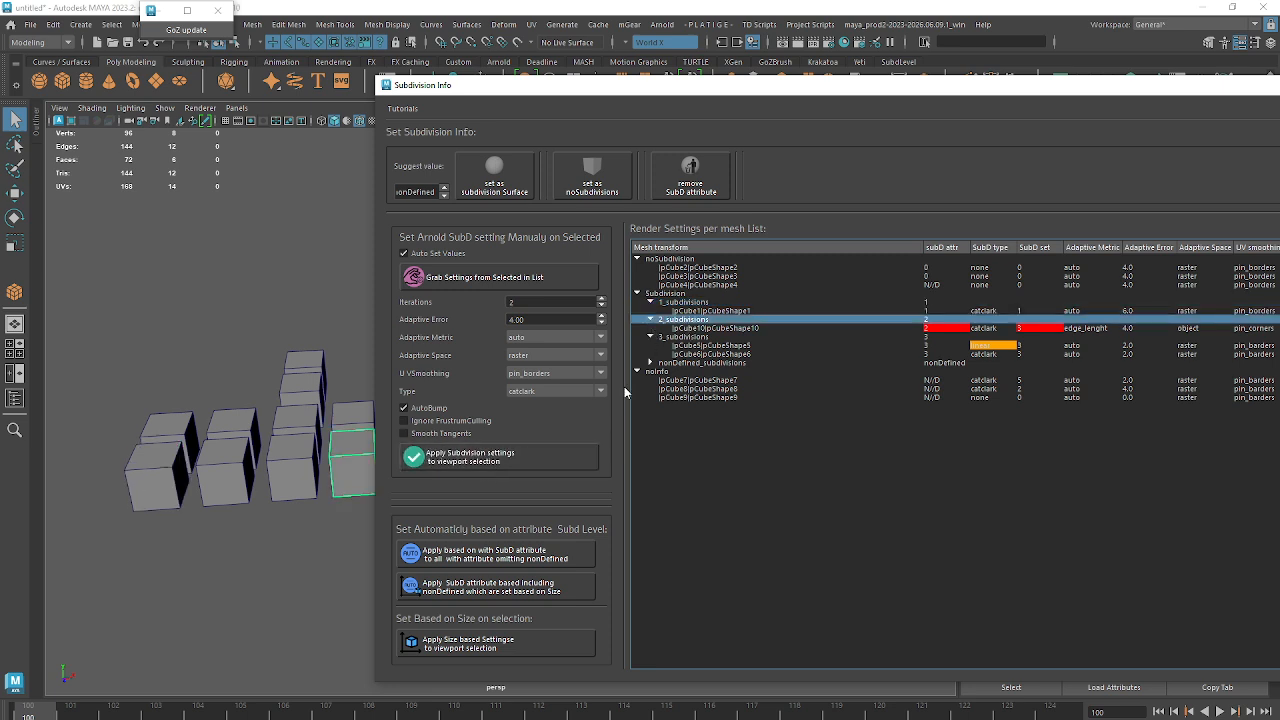
{"action": "left_click", "coordinate": [527, 460]}
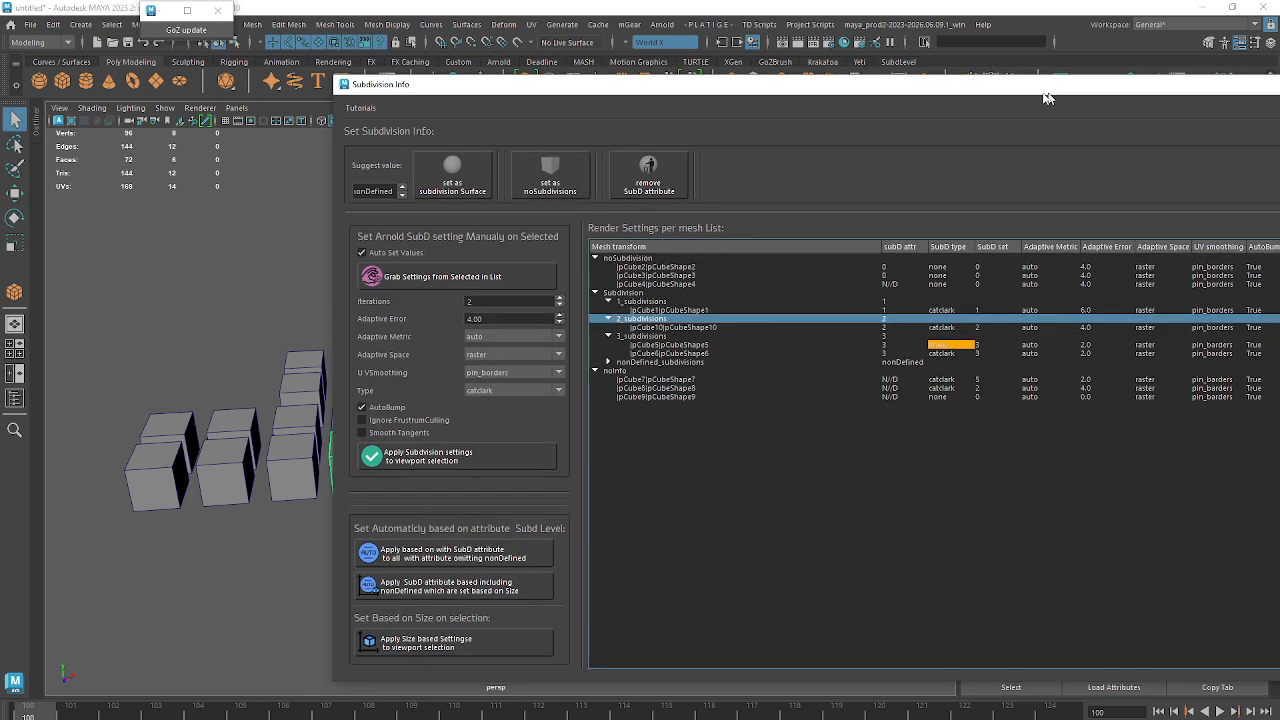
Step: Shift the Subdivision Info window to reveal more columns and inspect the settings of pCube10 and pCube5
{"action": "left_click_drag", "start_coordinate": [1099, 88], "coordinate": [1043, 88]}
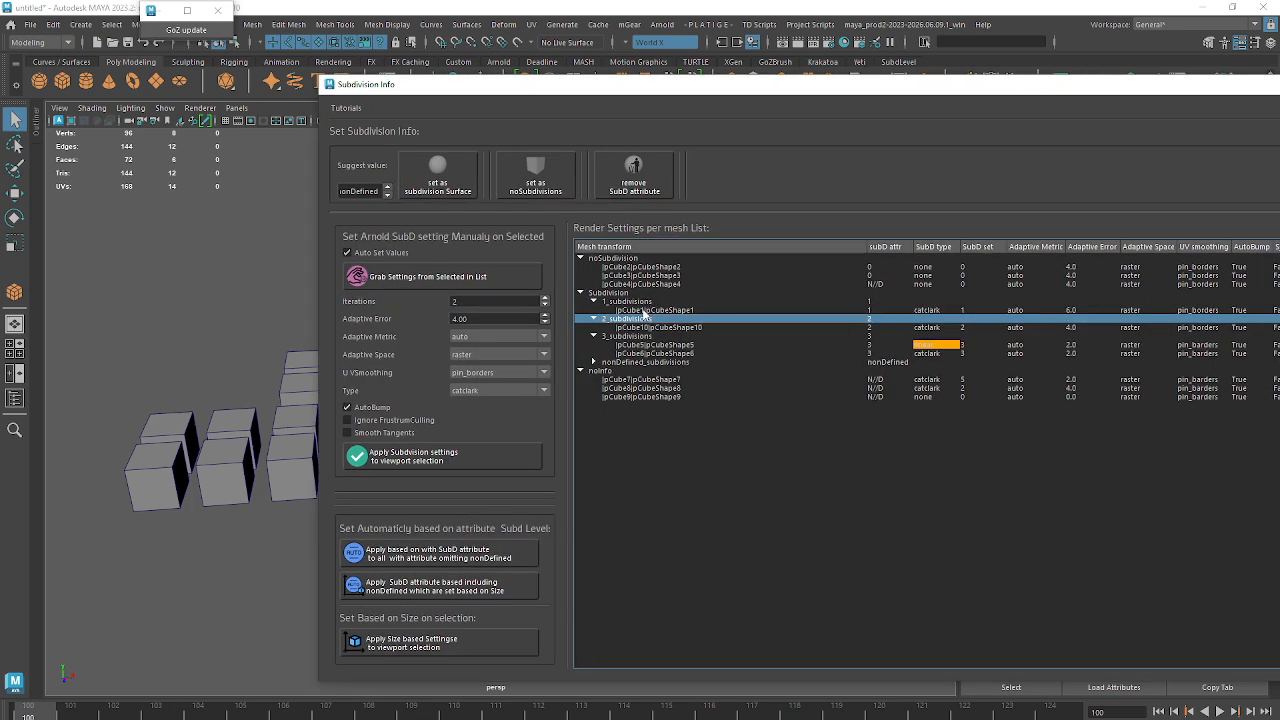
{"action": "left_click", "coordinate": [1086, 327]}
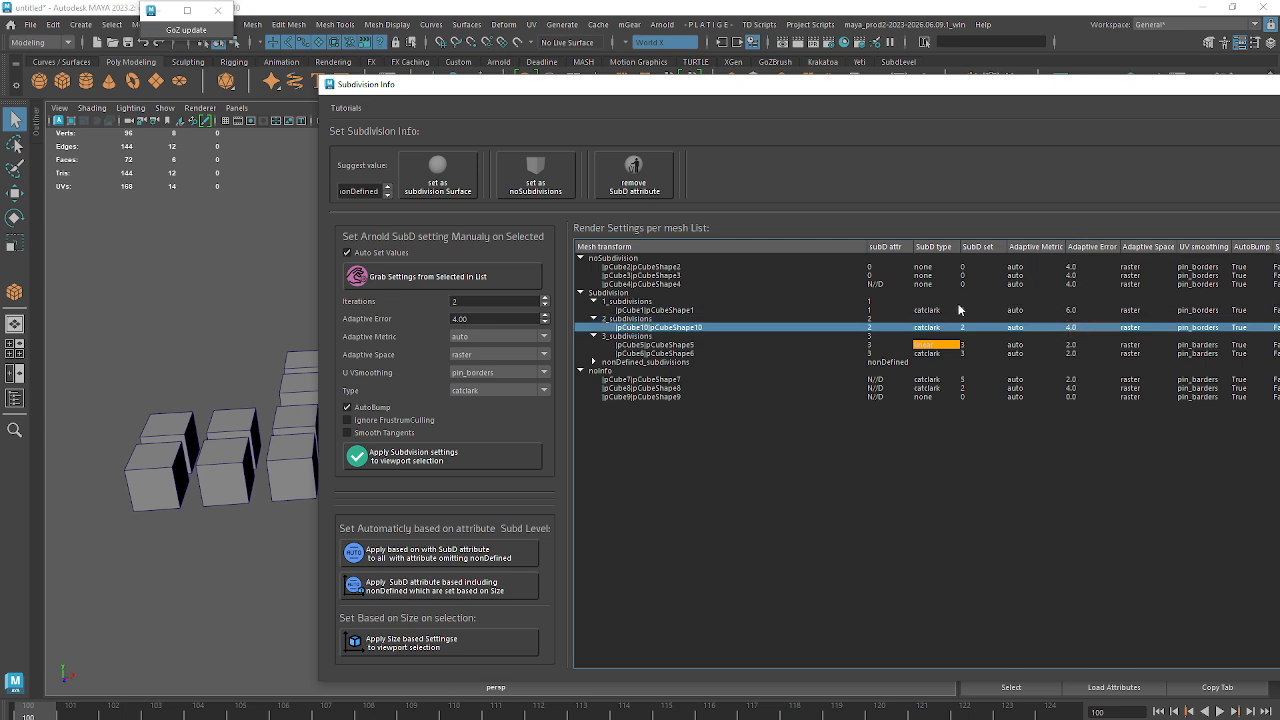
{"action": "left_click", "coordinate": [642, 346]}
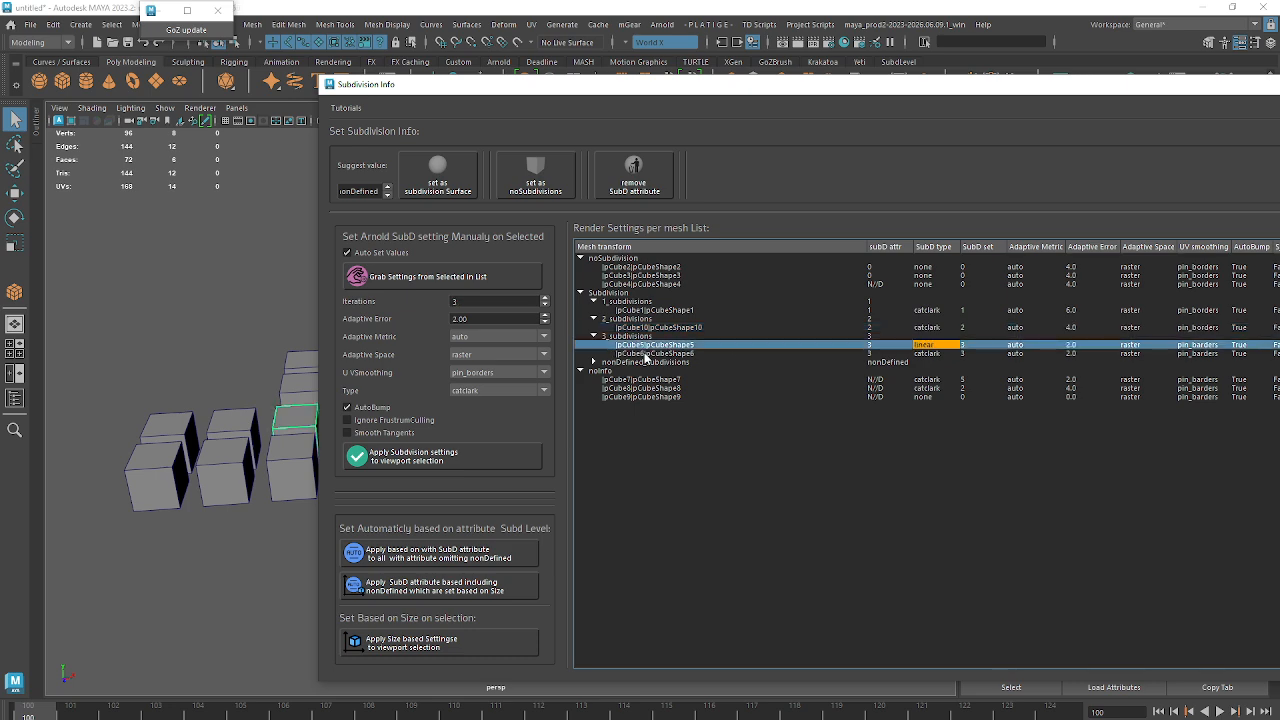
Step: Apply catclark settings with 3 iterations and adaptive error 2.00 to pCube5 and pCube6 together in the 3_subdivisions group
{"action": "left_click", "coordinate": [648, 354]}
{"action": "left_click", "coordinate": [643, 337]}
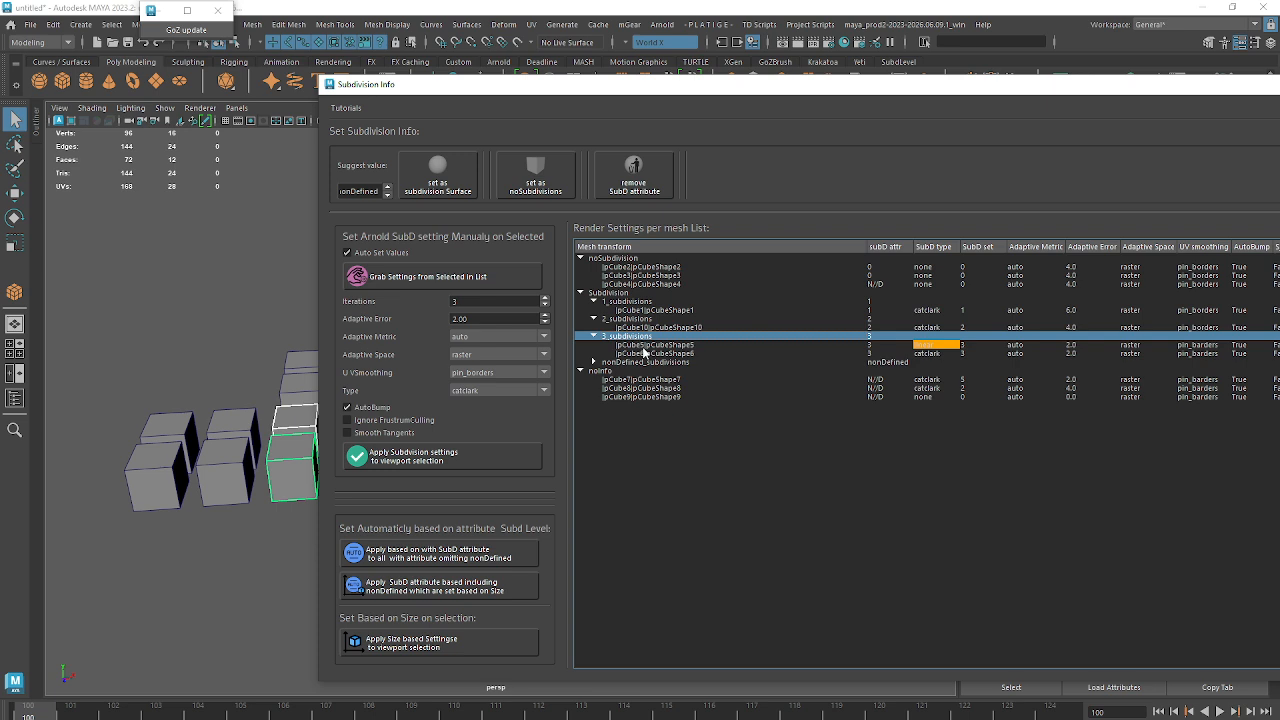
{"action": "left_click_drag", "start_coordinate": [651, 345], "coordinate": [656, 355]}
{"action": "left_click", "coordinate": [648, 337]}
{"action": "left_click", "coordinate": [650, 346]}
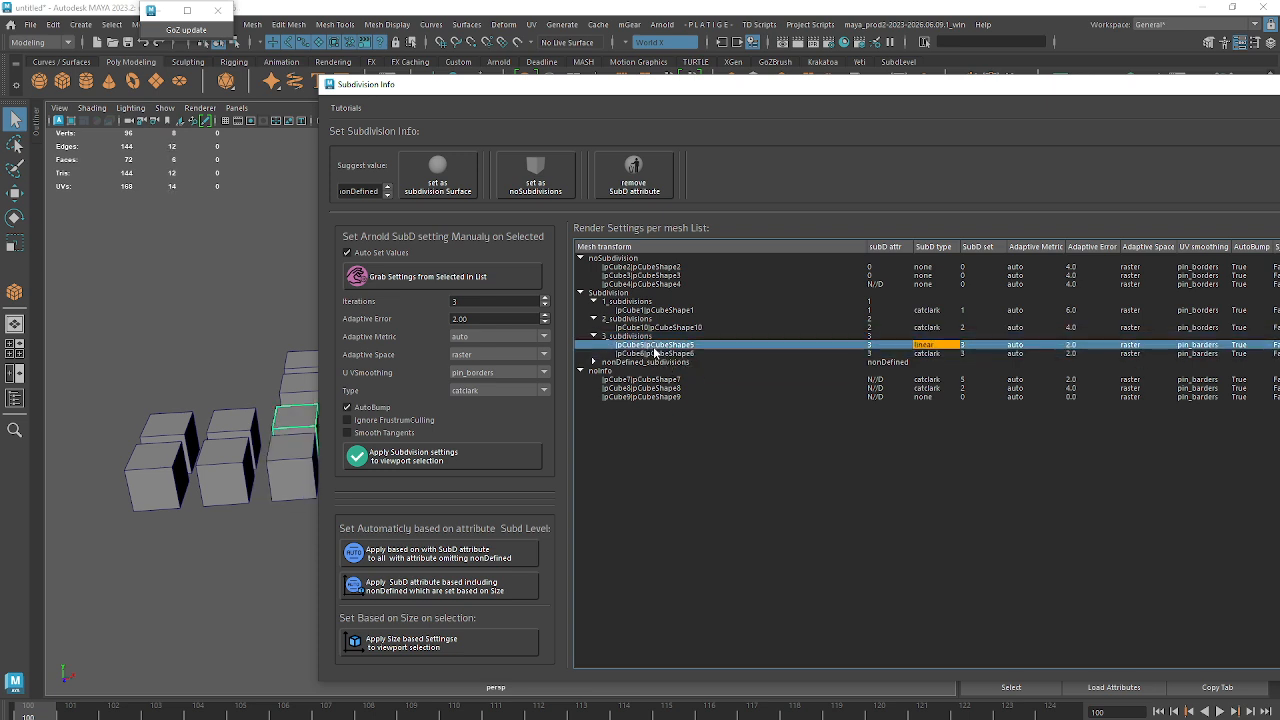
{"action": "left_click", "coordinate": [655, 353], "text": "shift"}
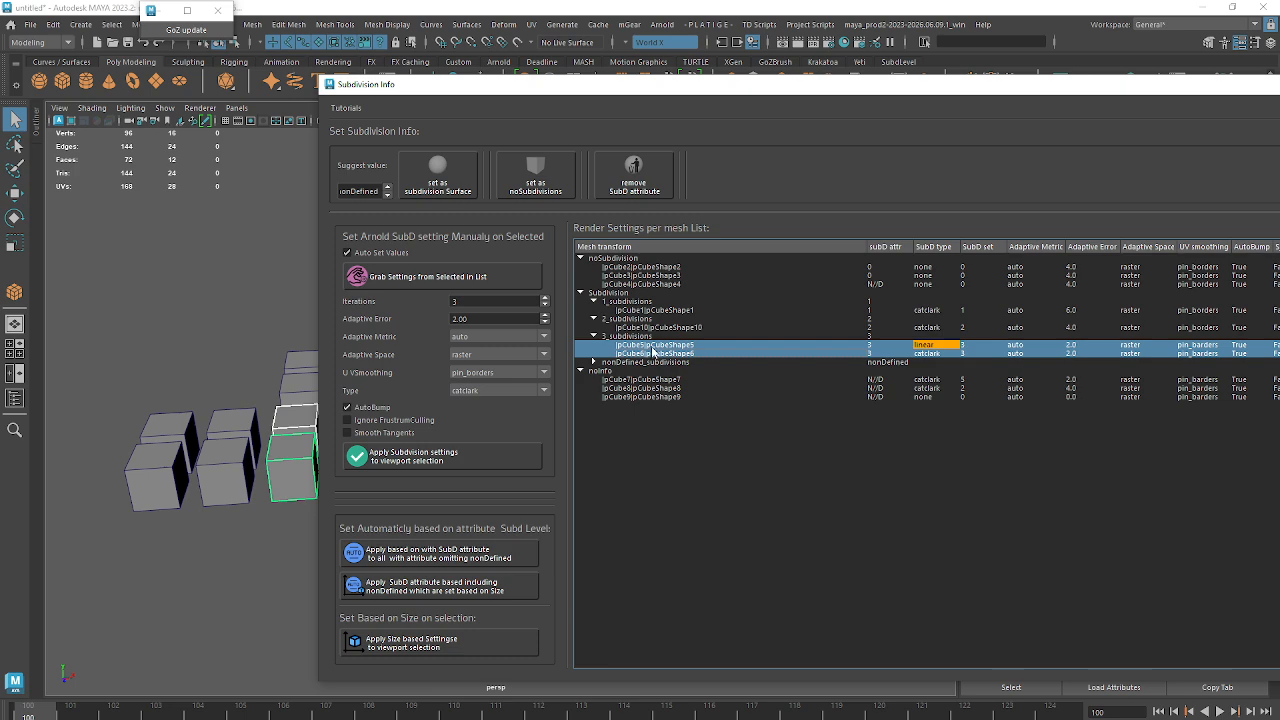
{"action": "left_click", "coordinate": [426, 462]}
{"action": "left_click_drag", "start_coordinate": [645, 292], "coordinate": [658, 365]}
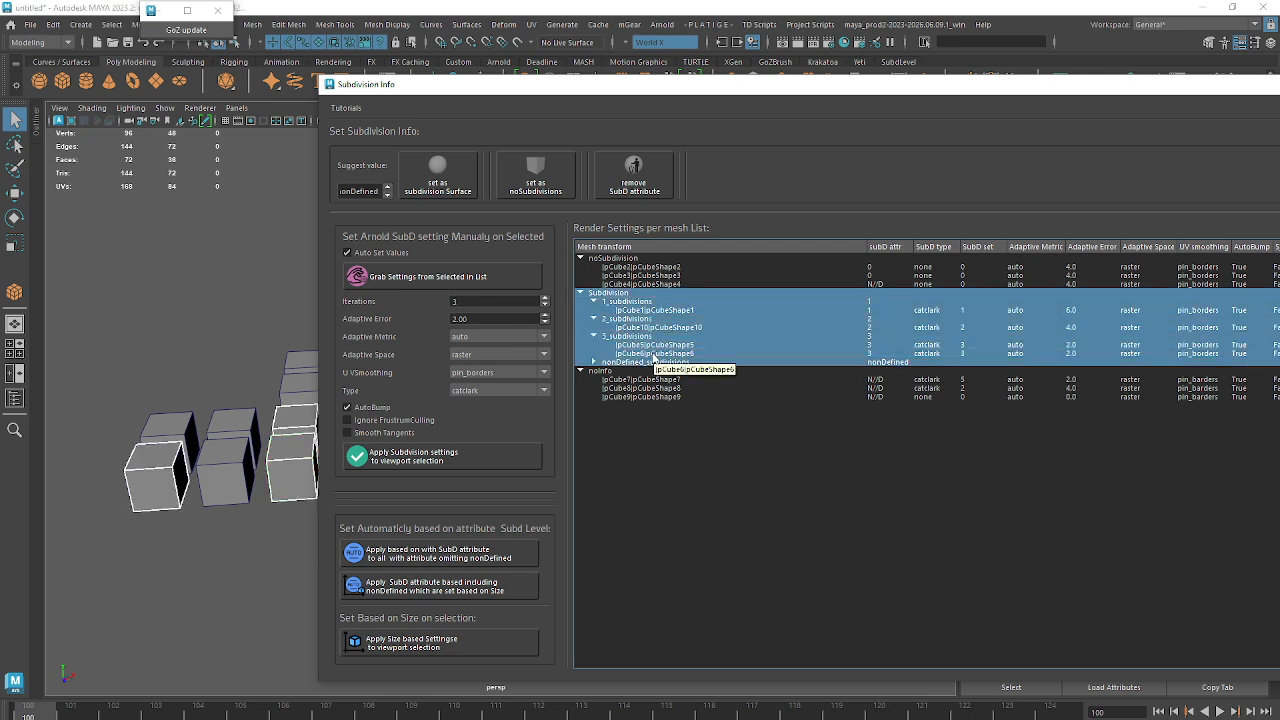
Step: Apply the linear subdivision type to pCube6 alone
{"action": "left_click", "coordinate": [673, 353]}
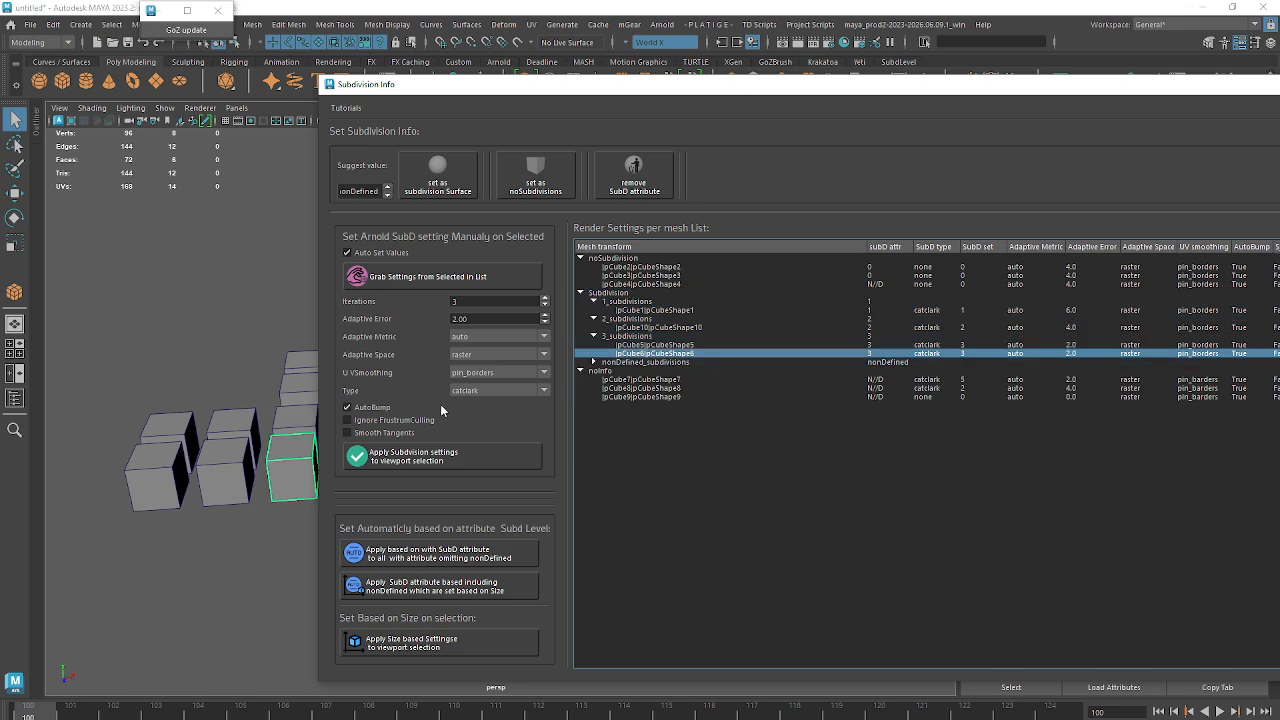
{"action": "left_click", "coordinate": [532, 389]}
{"action": "left_click", "coordinate": [480, 417]}
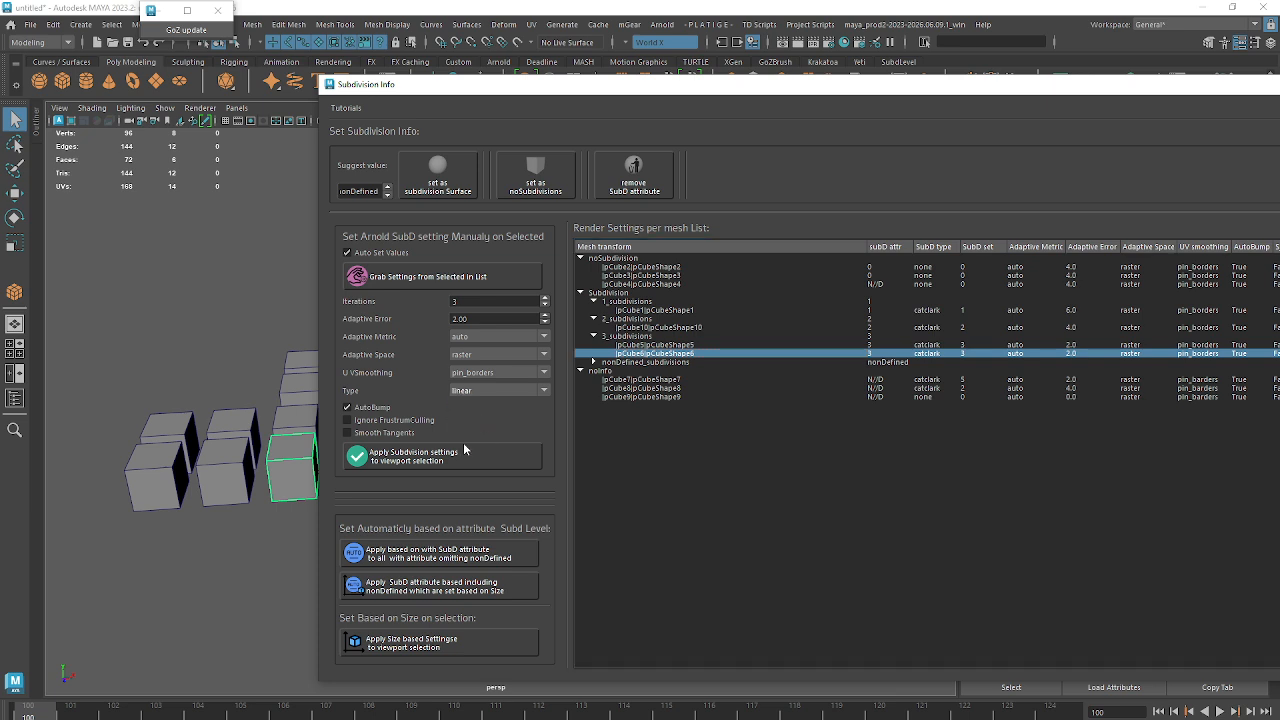
{"action": "left_click", "coordinate": [464, 452]}
Step: Compare the SubD type entries of pCube5 and pCube6 in the render settings list
{"action": "left_click", "coordinate": [942, 361]}
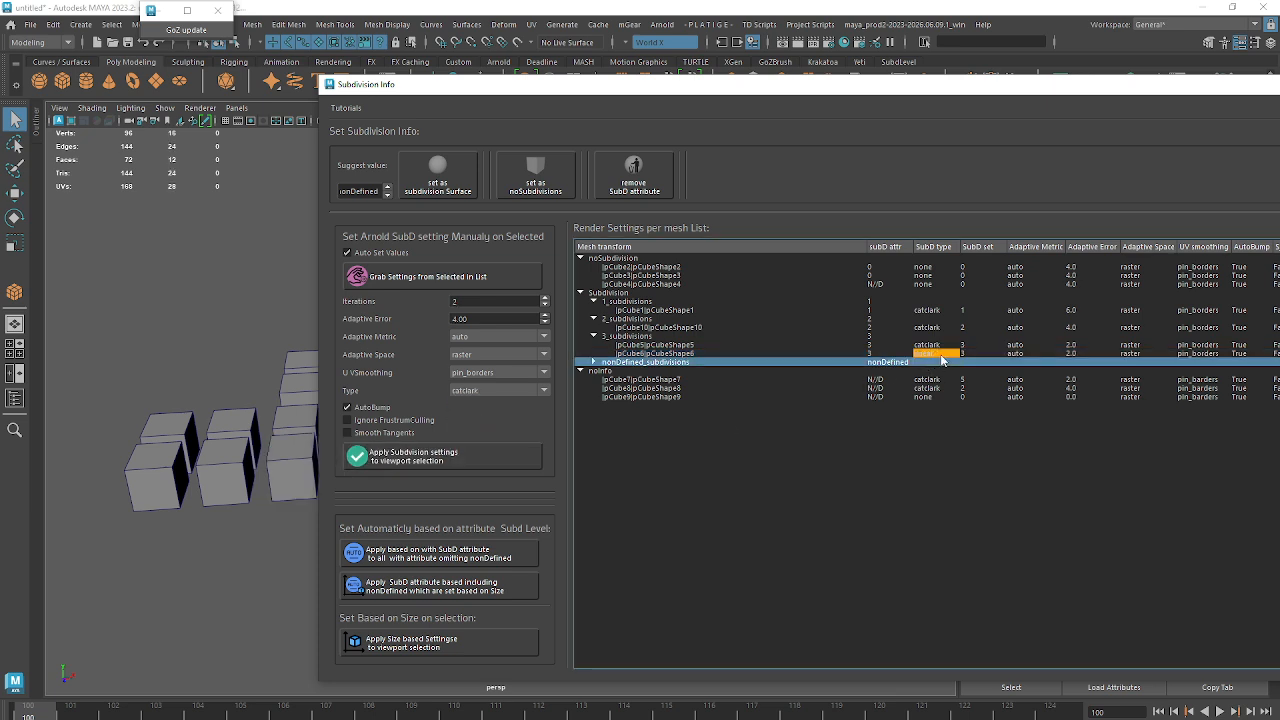
{"action": "left_click", "coordinate": [942, 354]}
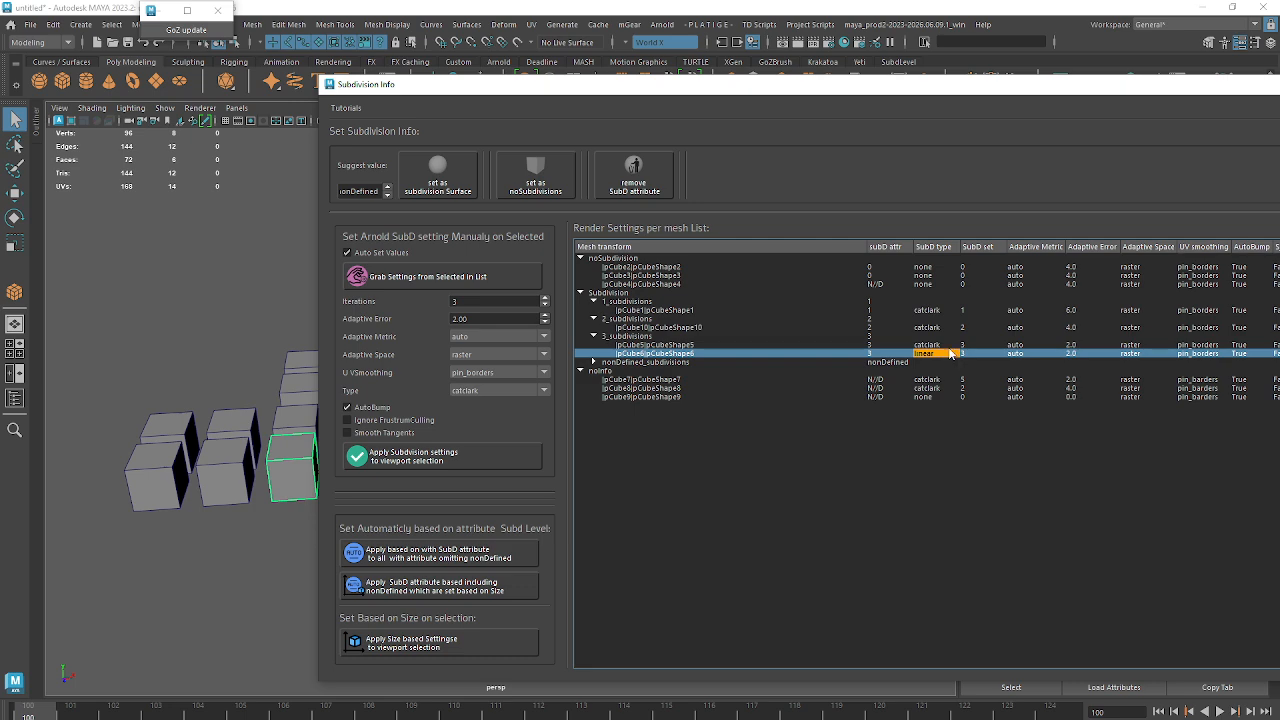
{"action": "left_click", "coordinate": [950, 346]}
{"action": "left_click", "coordinate": [931, 354]}
{"action": "left_click", "coordinate": [953, 346]}
{"action": "left_click_drag", "start_coordinate": [953, 354], "coordinate": [953, 358]}
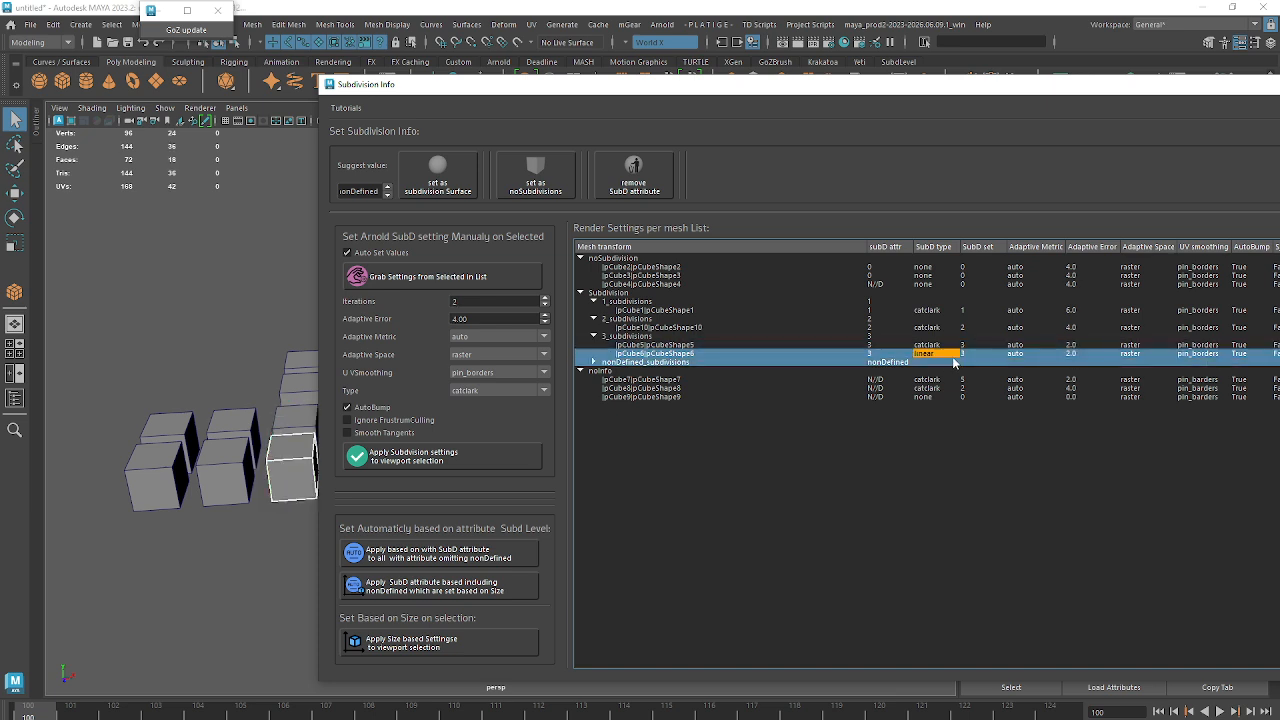
{"action": "left_click", "coordinate": [956, 345]}
{"action": "left_click", "coordinate": [955, 355]}
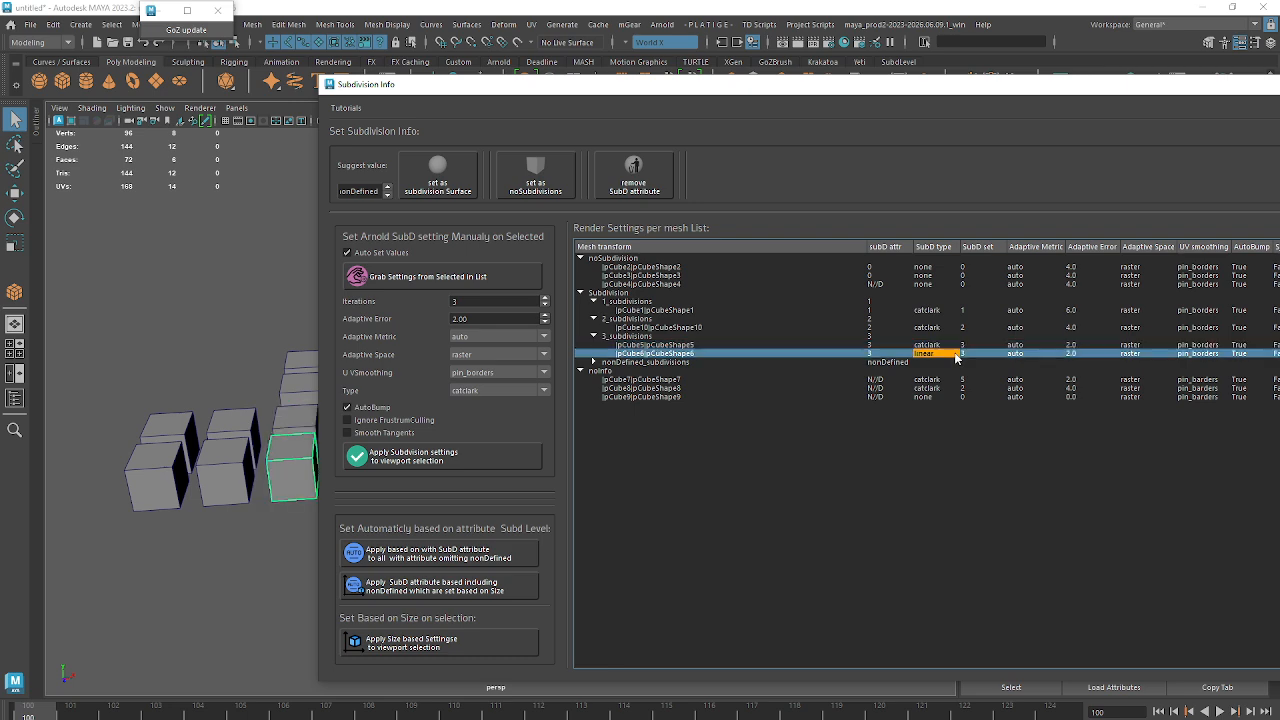
{"action": "left_click", "coordinate": [942, 346]}
{"action": "left_click", "coordinate": [941, 354]}
Step: Apply subdivision type none to pCube6
{"action": "left_click", "coordinate": [488, 390]}
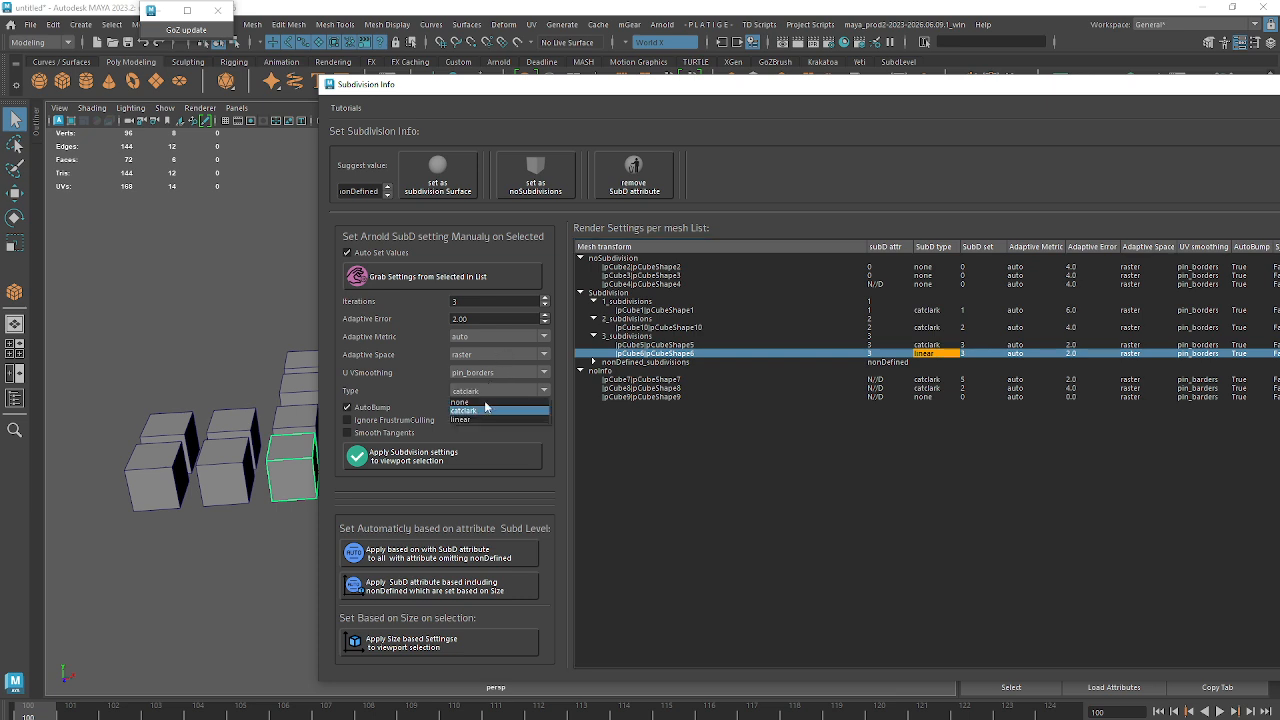
{"action": "left_click", "coordinate": [486, 408]}
{"action": "left_click", "coordinate": [453, 453]}
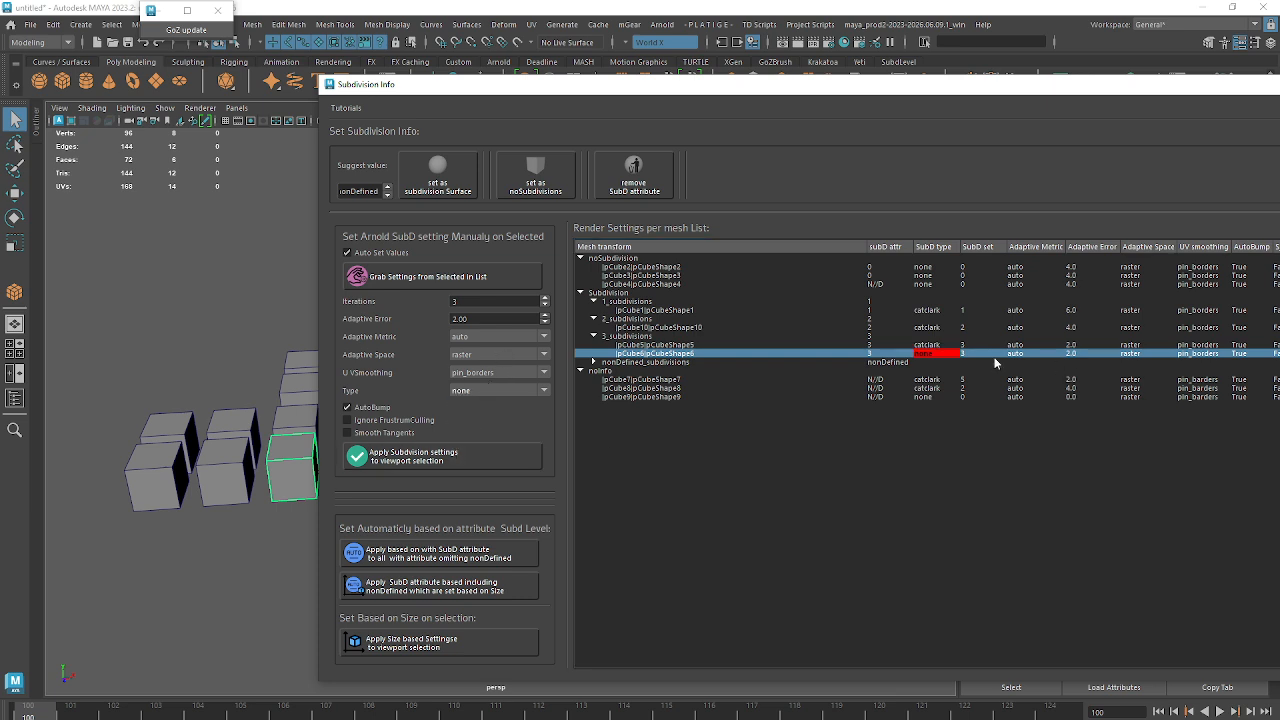
Step: Go through pCube1, pCube10, pCube5 and pCube6 to inspect the automatic setting values offered for each mesh
{"action": "left_click_drag", "start_coordinate": [938, 345], "coordinate": [938, 352]}
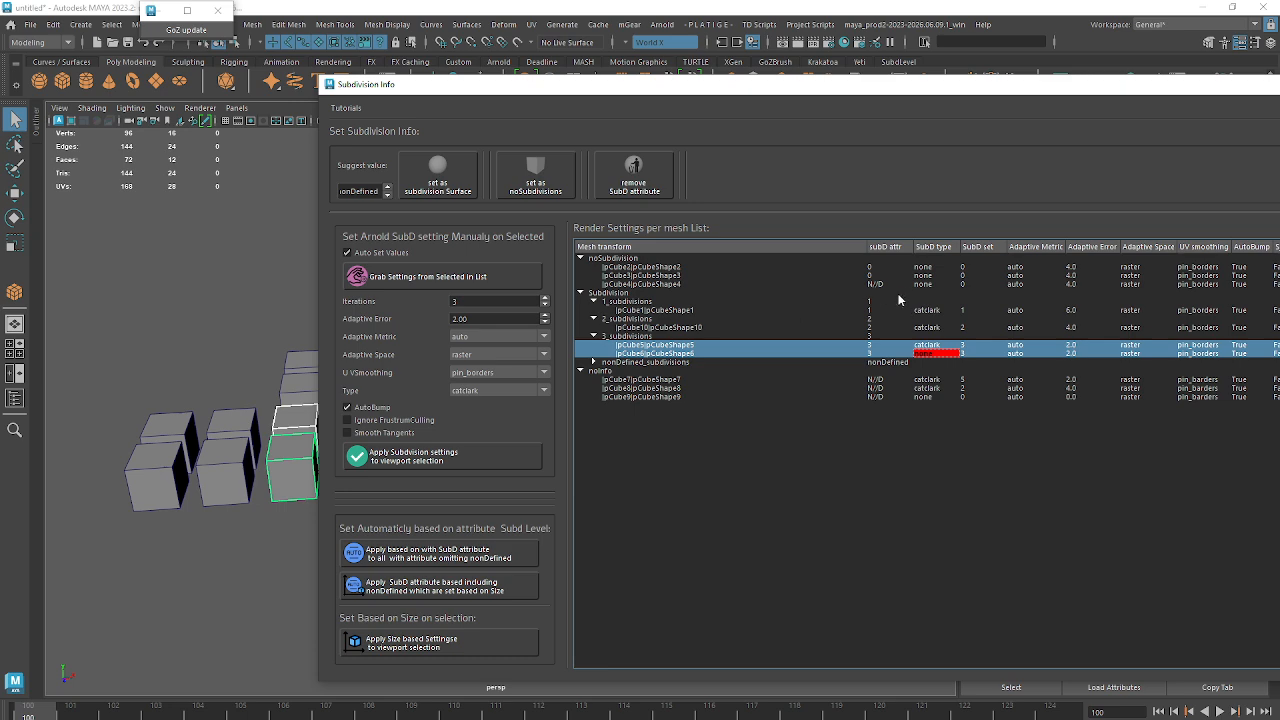
{"action": "left_click", "coordinate": [708, 328]}
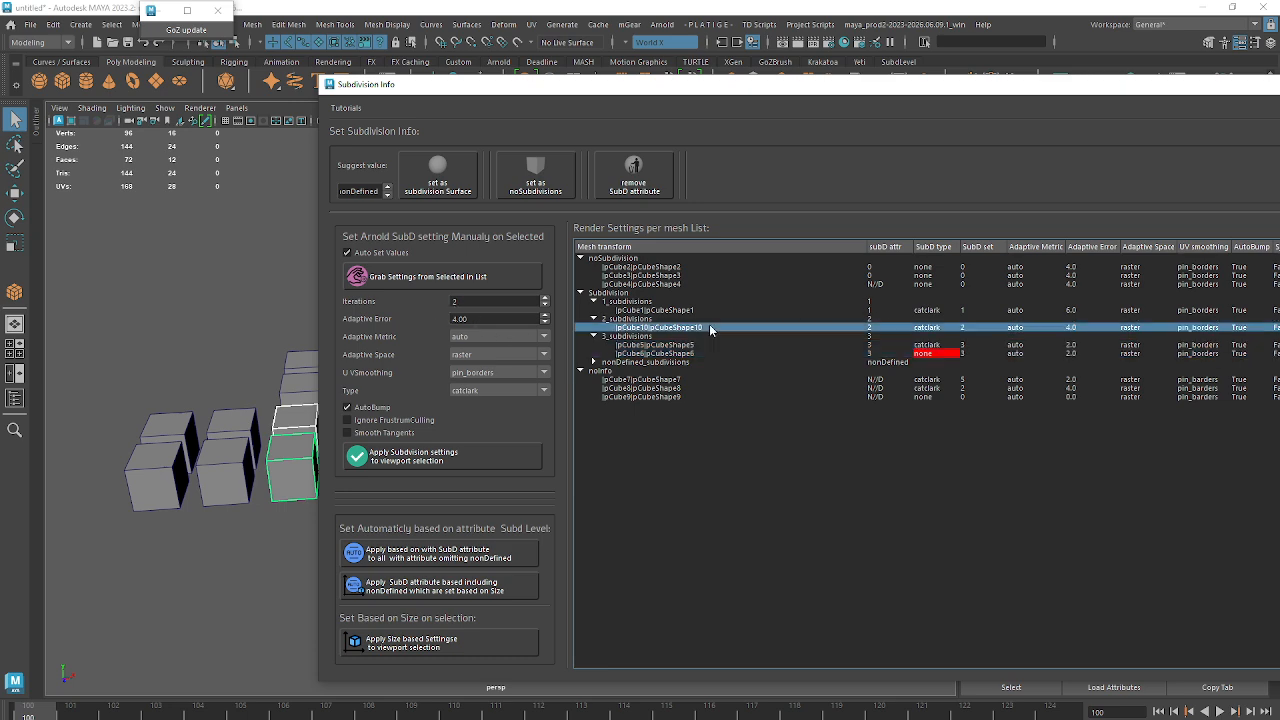
{"action": "left_click", "coordinate": [690, 310]}
{"action": "left_click", "coordinate": [678, 328]}
{"action": "left_click", "coordinate": [671, 345]}
{"action": "left_click", "coordinate": [669, 352]}
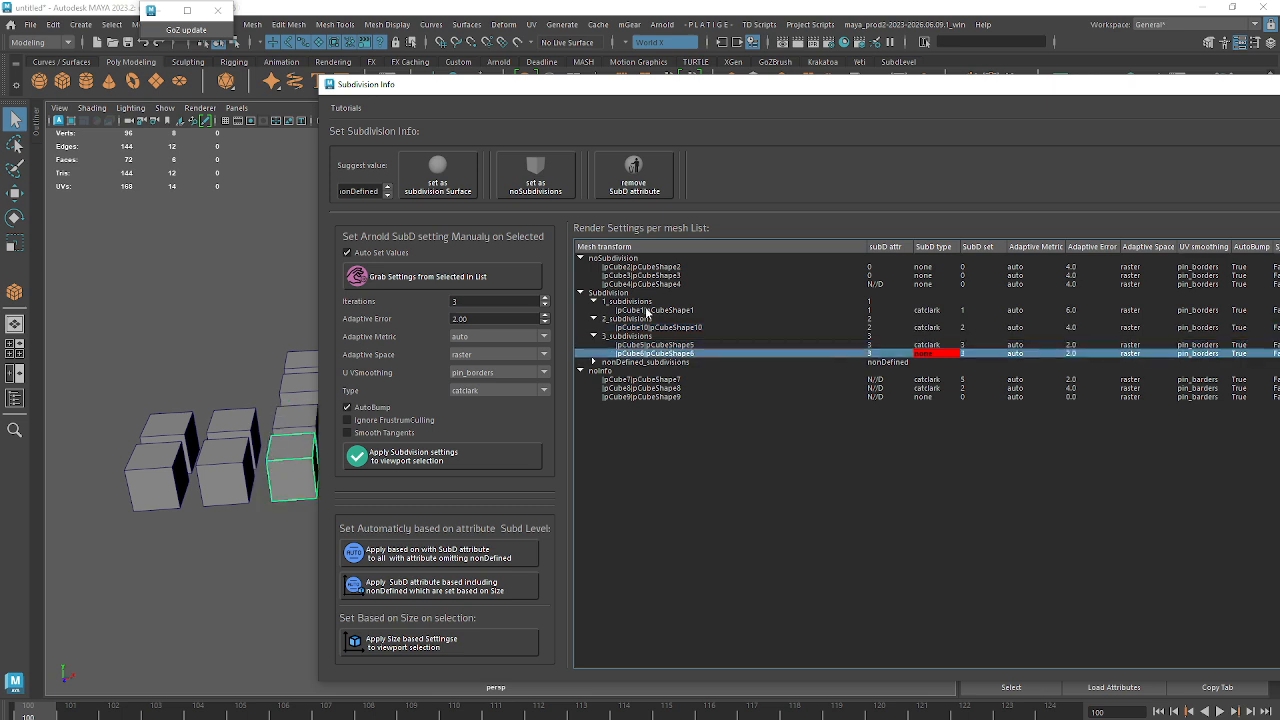
{"action": "left_click", "coordinate": [648, 311]}
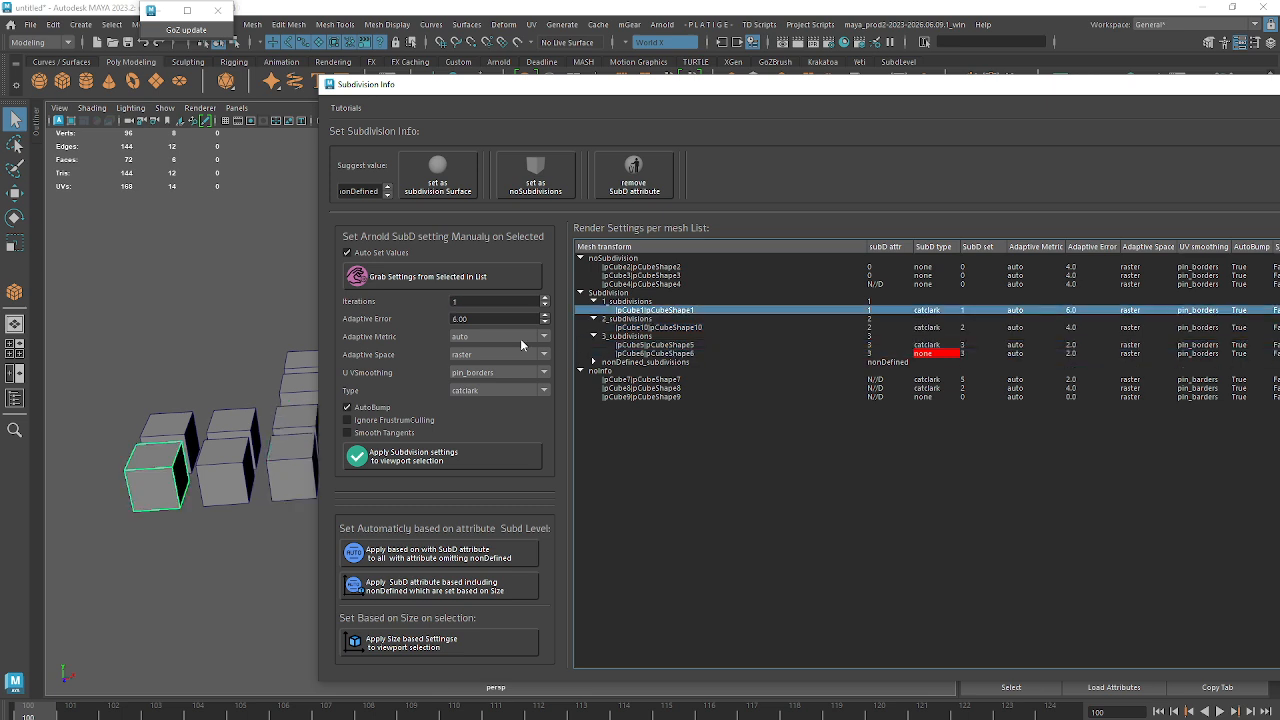
Step: Disable Auto Set Values and AutoBump, enable Ignore FrustumCulling and Smooth Tangents, and set the type to linear
{"action": "left_click", "coordinate": [381, 253]}
{"action": "left_click", "coordinate": [376, 420]}
{"action": "left_click", "coordinate": [382, 433]}
{"action": "left_click", "coordinate": [370, 408]}
{"action": "left_click", "coordinate": [490, 390]}
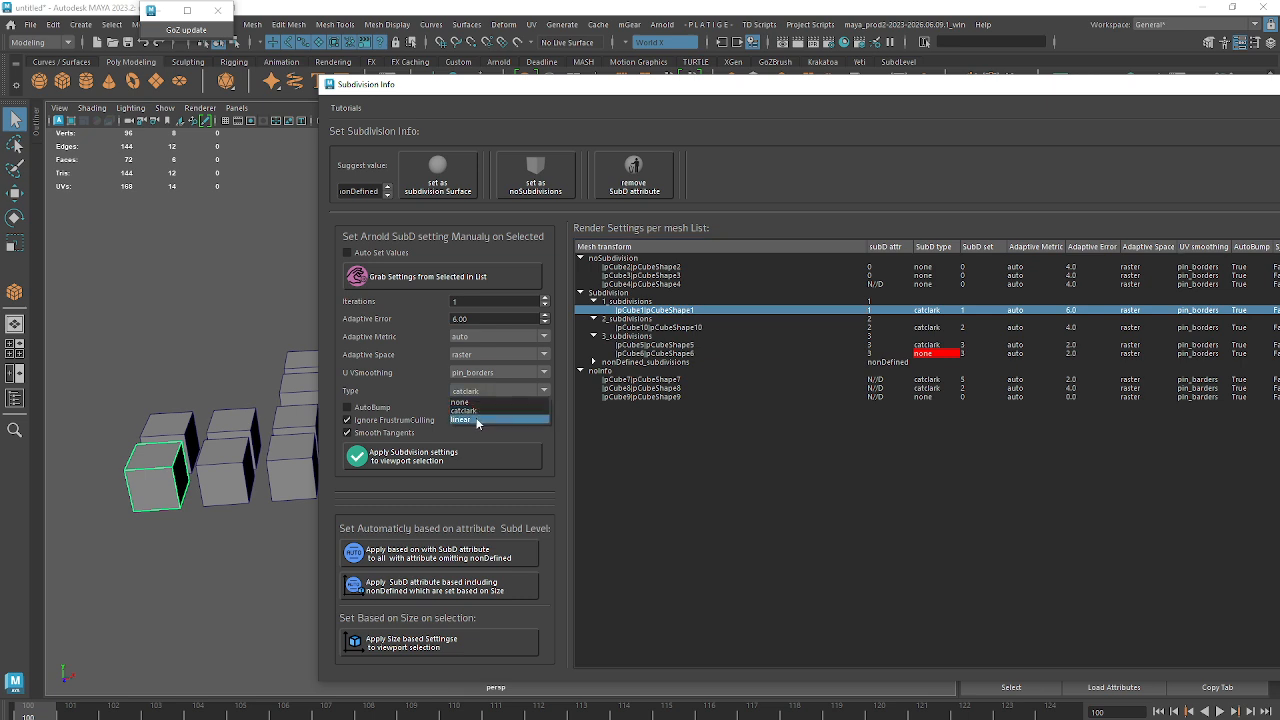
{"action": "left_click", "coordinate": [480, 425]}
Step: Check the manual setting values while selecting different groups and meshes with Auto Set Values disabled
{"action": "left_click", "coordinate": [626, 329]}
{"action": "left_click", "coordinate": [626, 320]}
{"action": "left_click", "coordinate": [628, 336]}
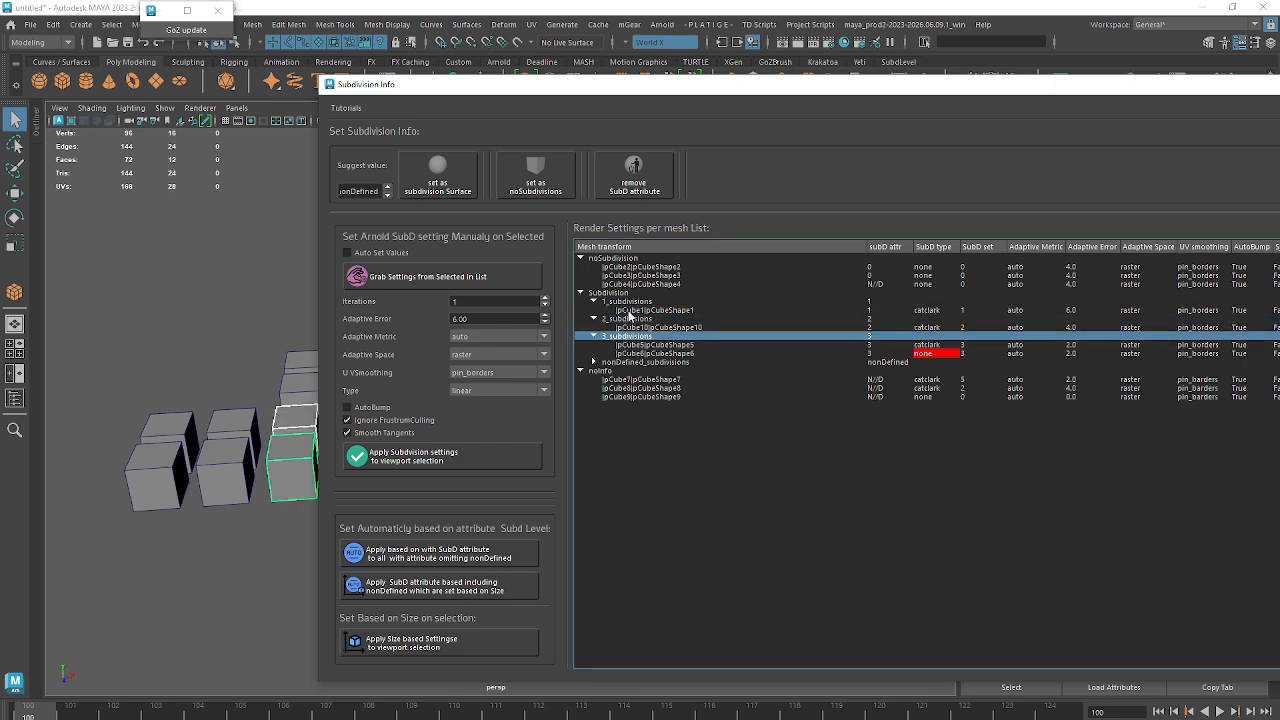
{"action": "left_click", "coordinate": [630, 311]}
{"action": "left_click", "coordinate": [633, 345]}
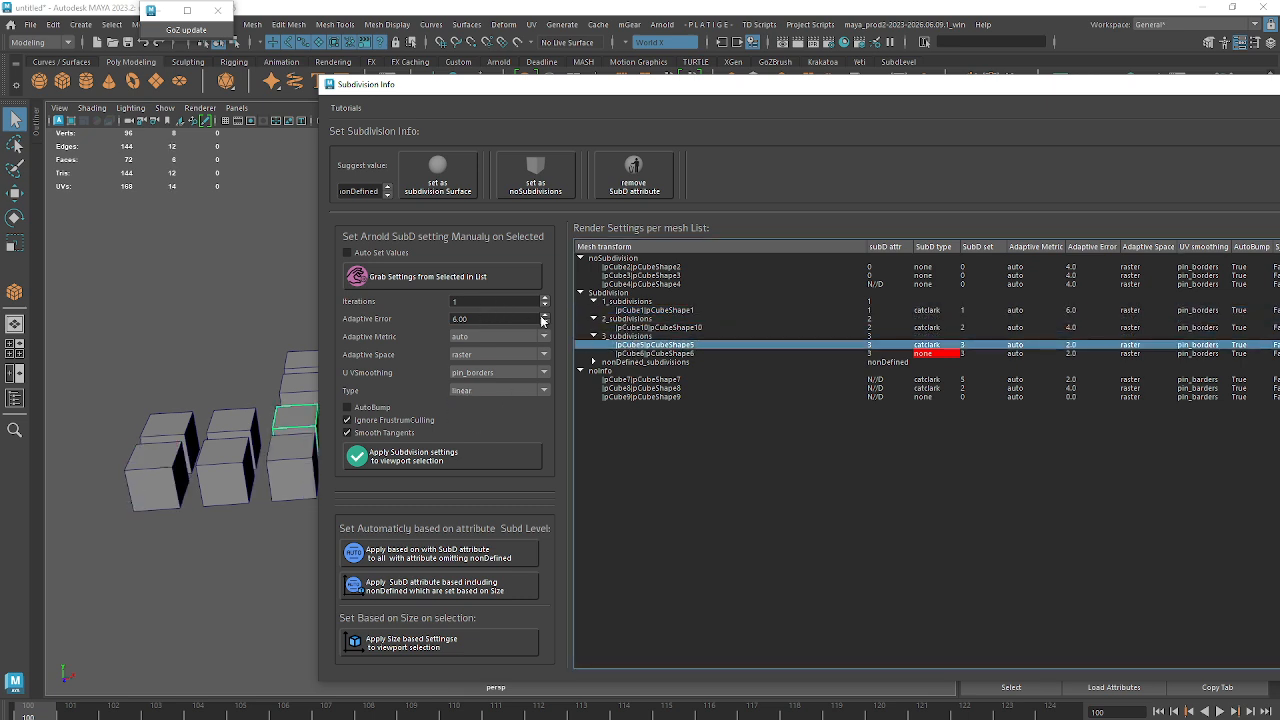
Step: Set the iterations to 4, expand nonDefined_subdivisions and apply the manual linear settings with adaptive error 6.00 to pCube11
{"action": "left_click", "coordinate": [545, 298]}
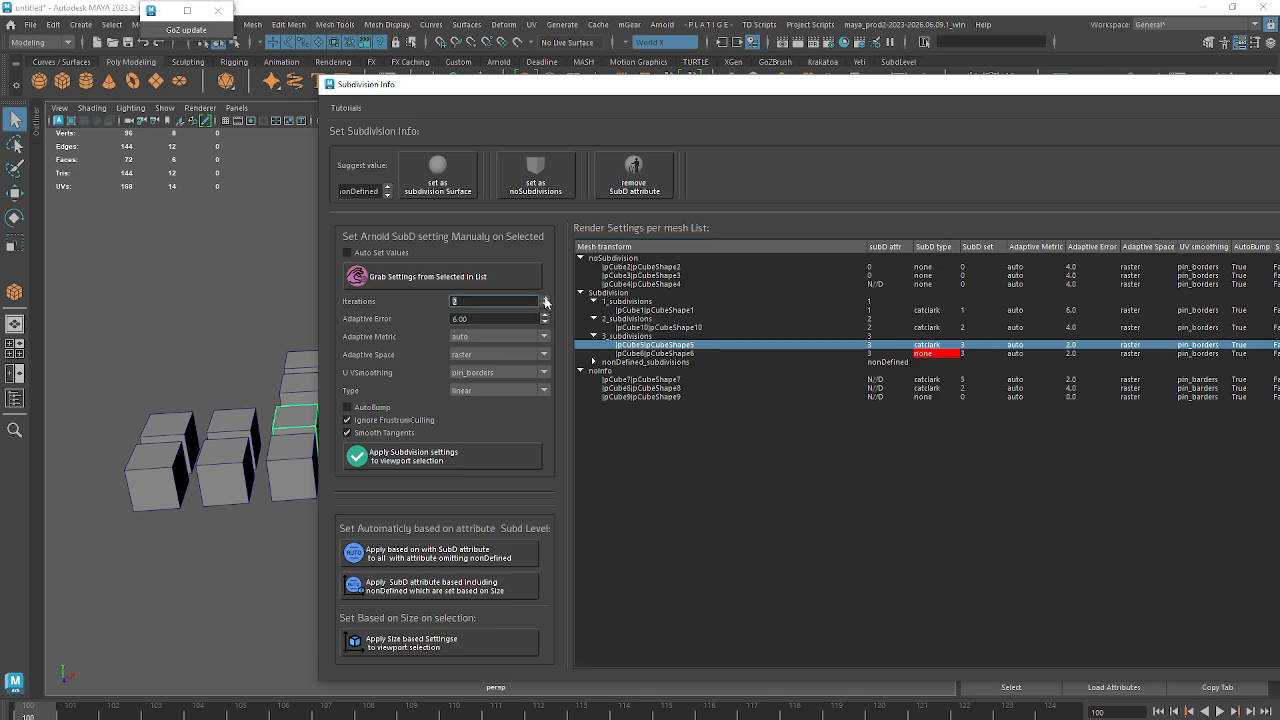
{"action": "left_click", "coordinate": [545, 298]}
{"action": "left_click", "coordinate": [594, 362]}
{"action": "left_click", "coordinate": [663, 371]}
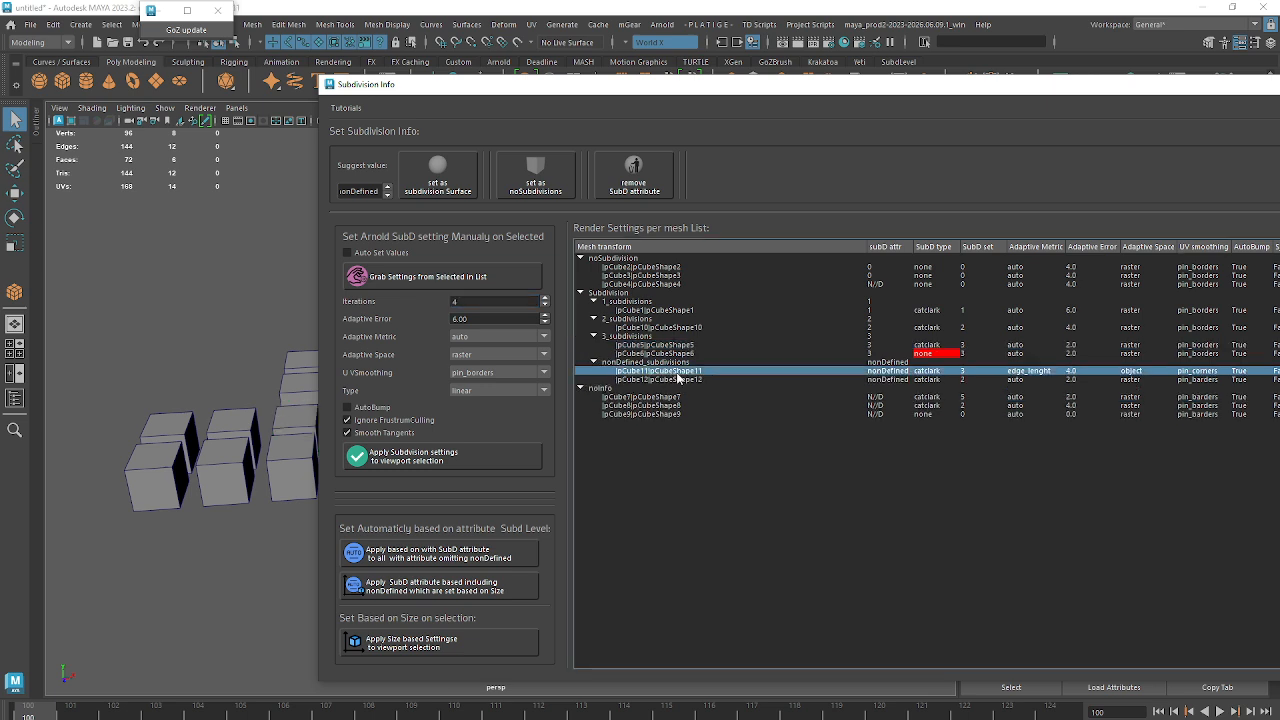
{"action": "left_click", "coordinate": [455, 458]}
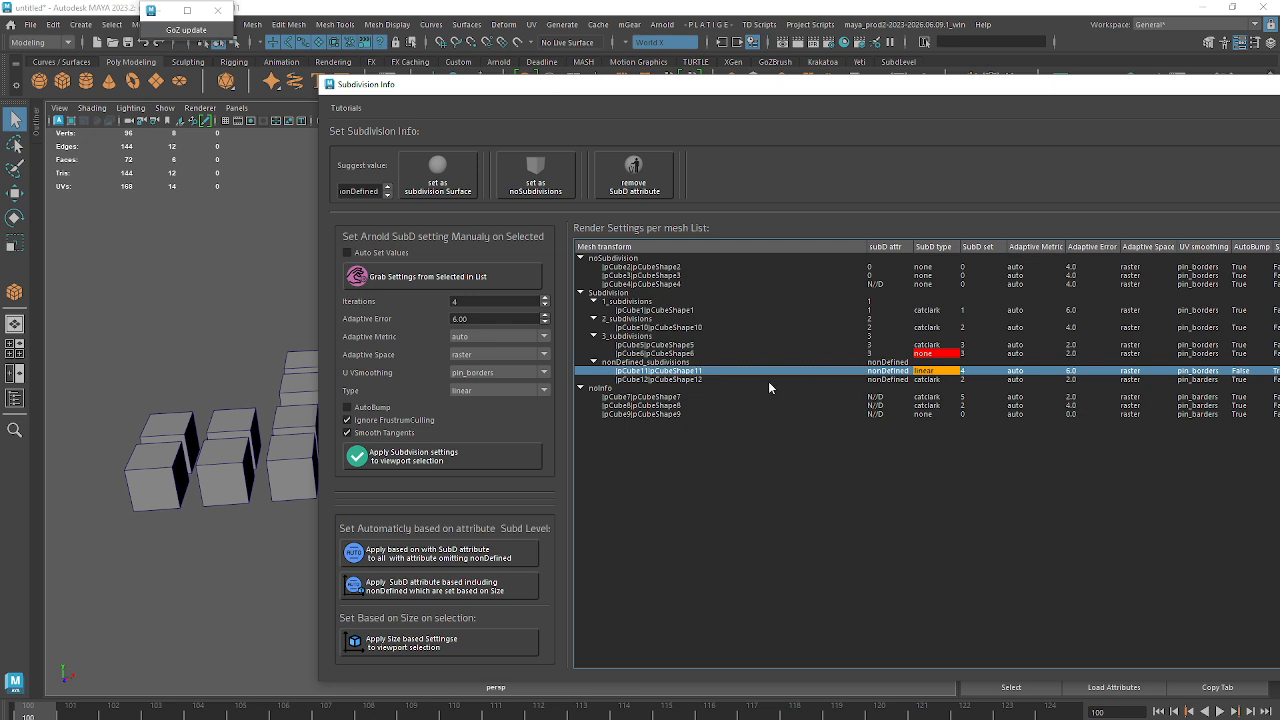
Step: Load the automatic values for the 1_subdivisions group with Auto Set Values, and disable that option again
{"action": "left_click", "coordinate": [662, 380]}
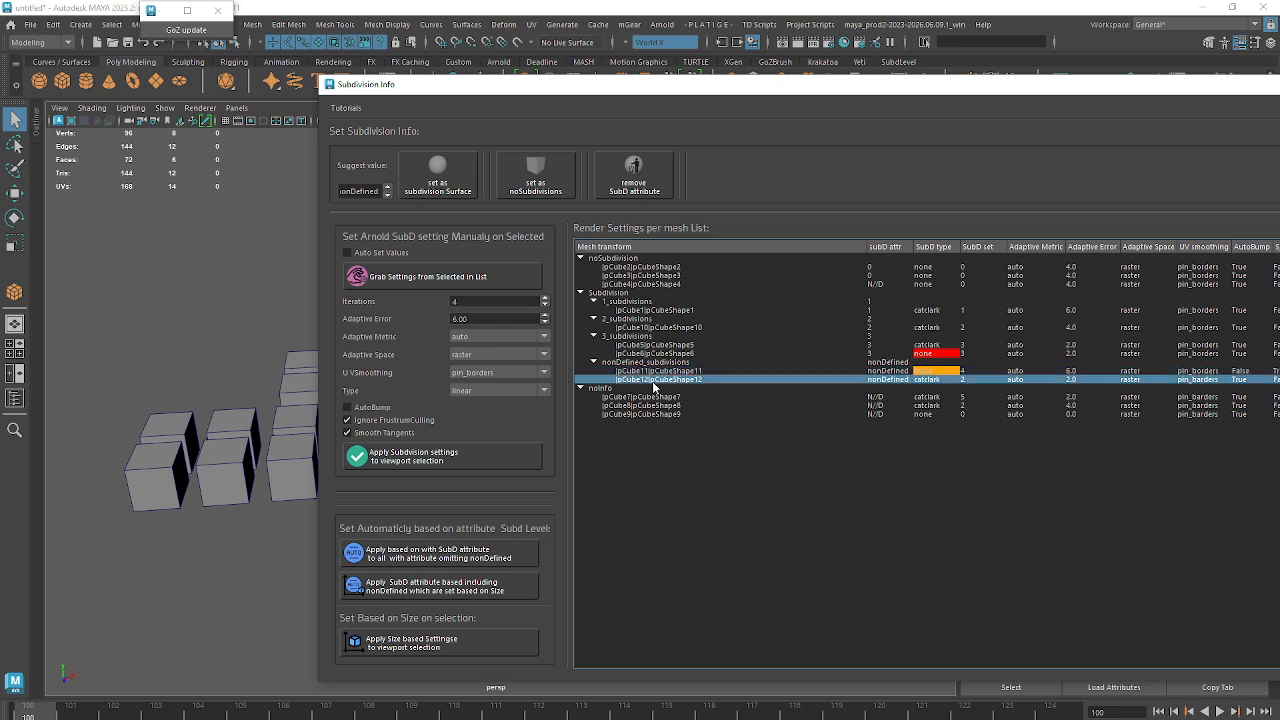
{"action": "left_click", "coordinate": [666, 303]}
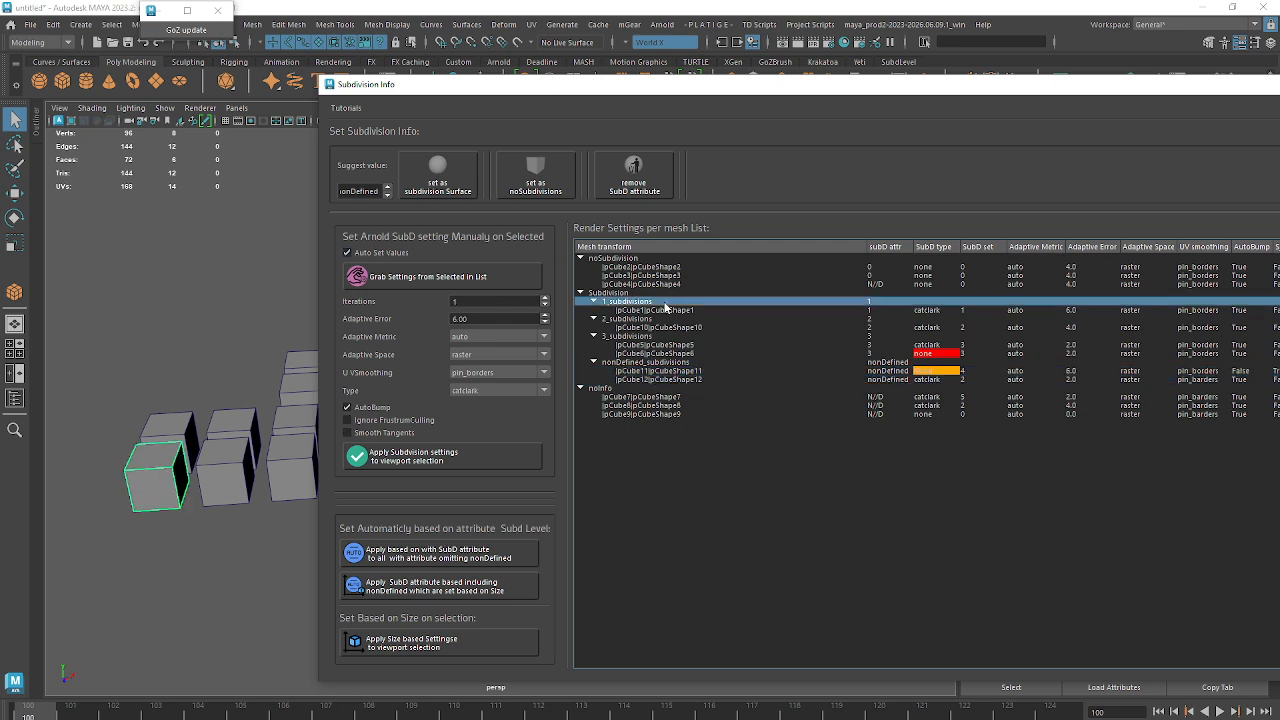
{"action": "left_click", "coordinate": [389, 252]}
Step: Grab the subdivision settings from pCube11 in the list and apply them to pCube12
{"action": "left_click", "coordinate": [676, 372]}
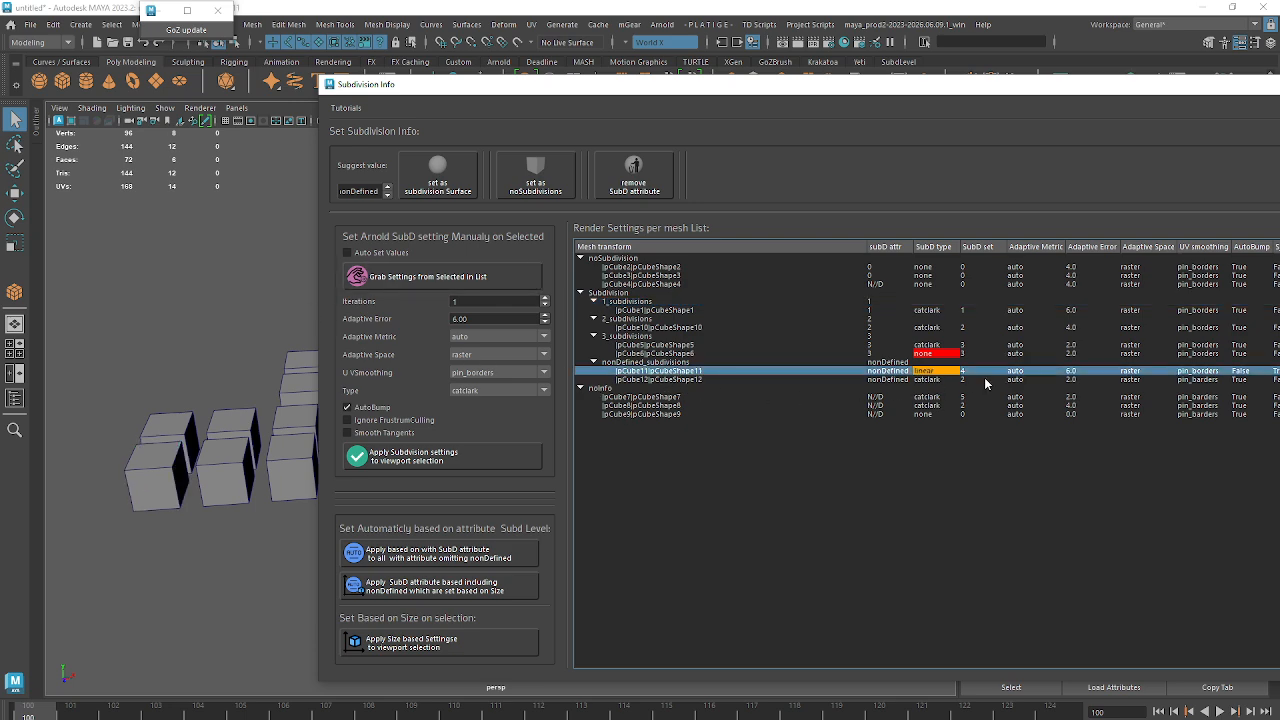
{"action": "left_click", "coordinate": [950, 380]}
{"action": "left_click", "coordinate": [712, 372]}
{"action": "left_click", "coordinate": [493, 282]}
{"action": "left_click", "coordinate": [643, 381]}
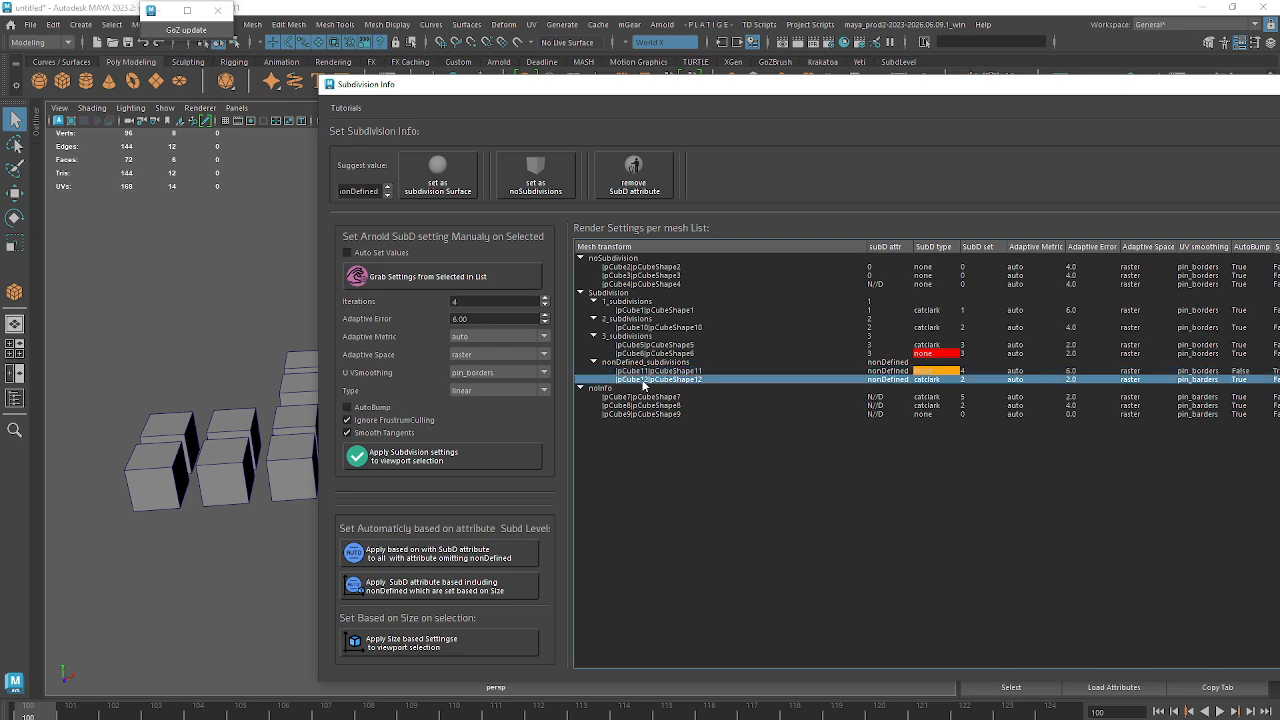
{"action": "left_click", "coordinate": [434, 461]}
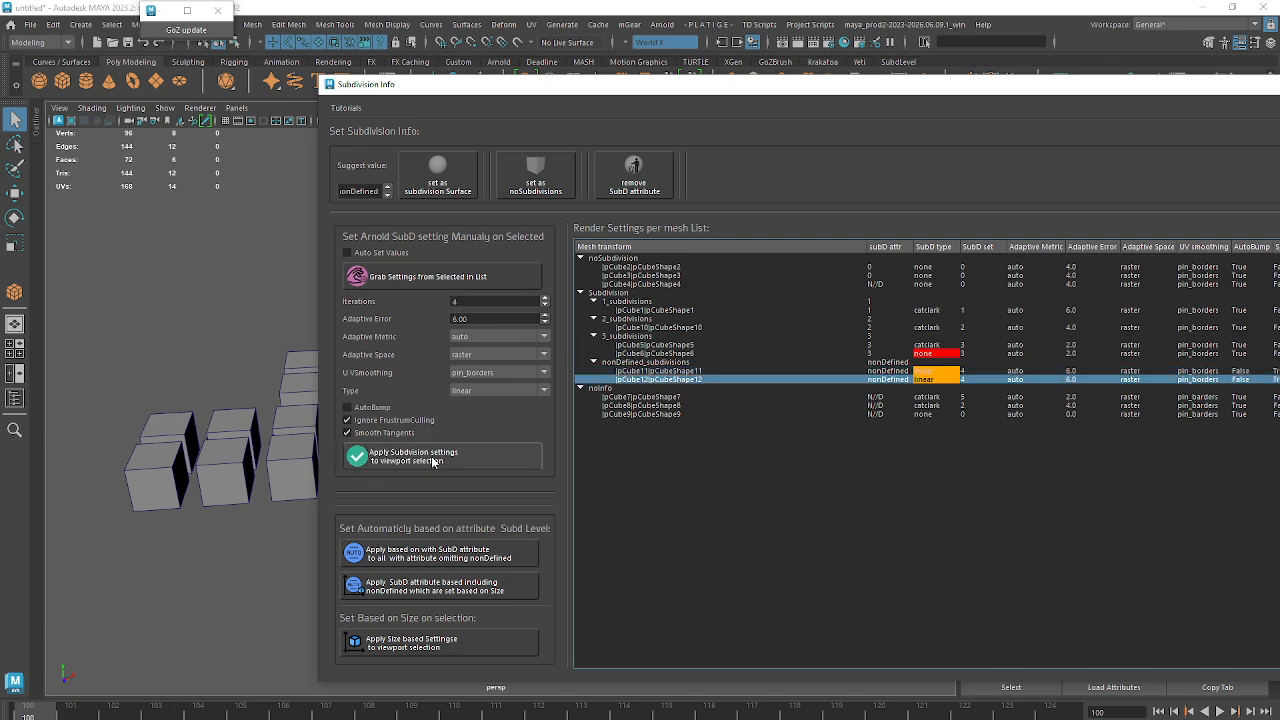
Step: Apply the catclark type to pCube11 and pCube12 together, and select pCube6
{"action": "left_click_drag", "start_coordinate": [689, 372], "coordinate": [689, 382]}
{"action": "left_click", "coordinate": [545, 390]}
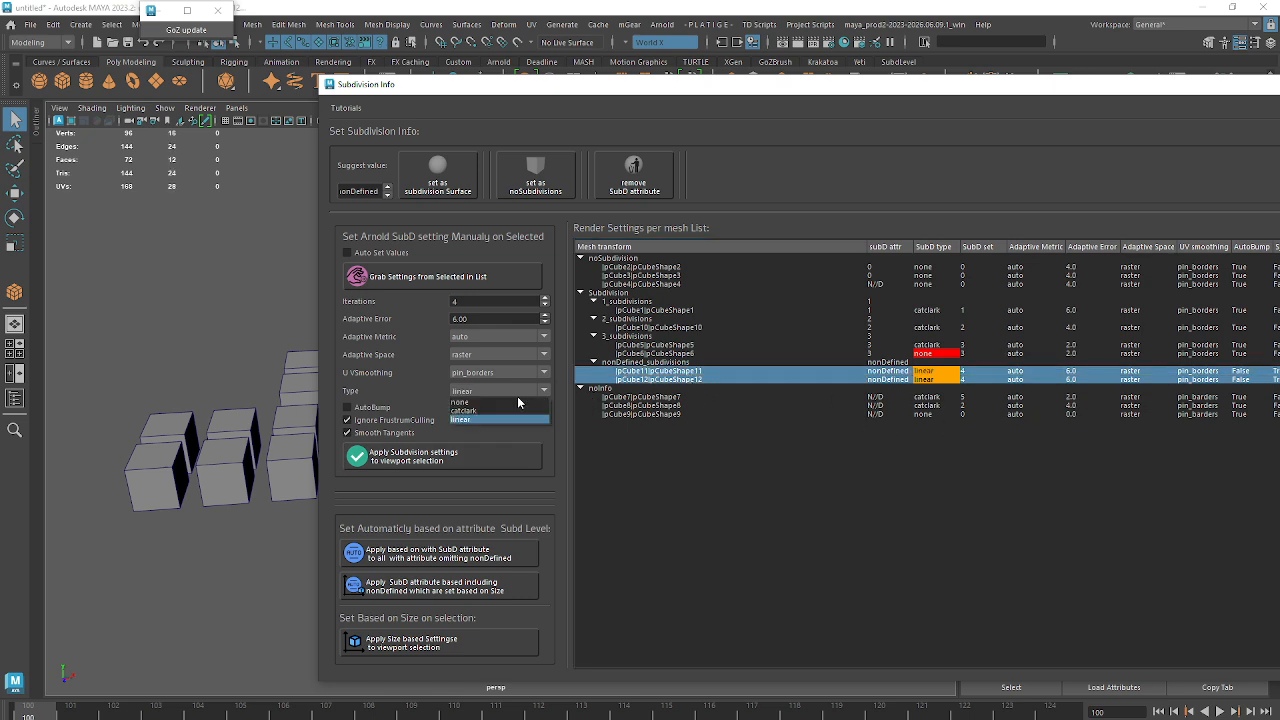
{"action": "left_click", "coordinate": [503, 407]}
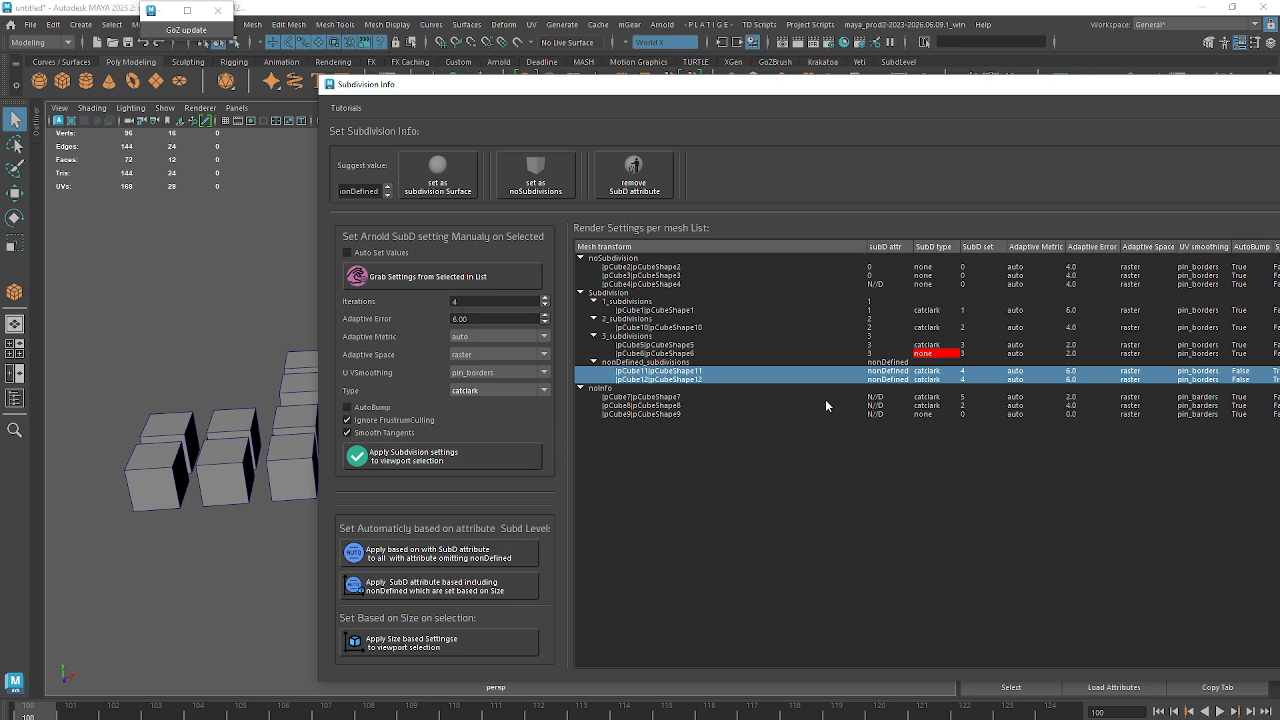
{"action": "left_click", "coordinate": [804, 354]}
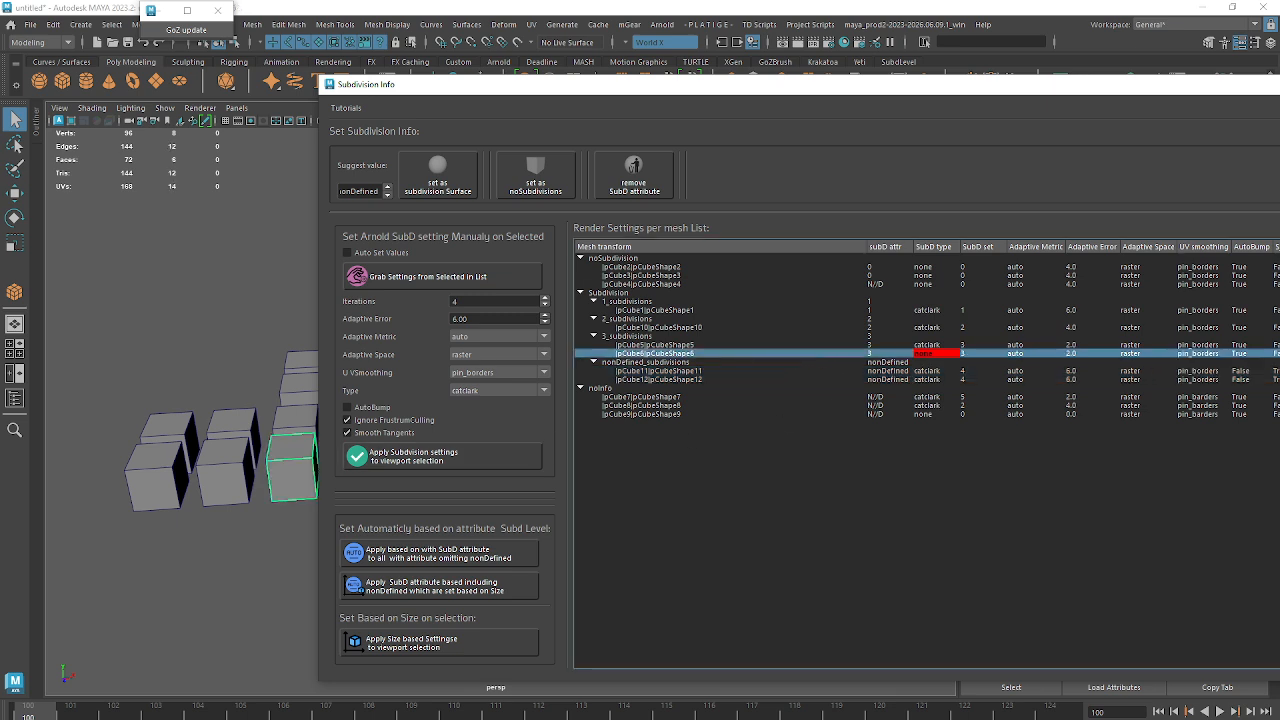